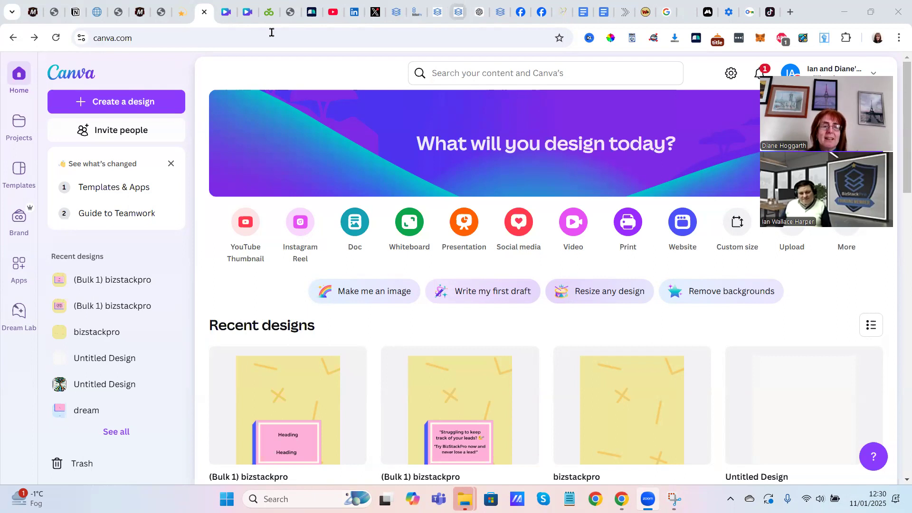
Create a blank Instagram Reel design
{"action": "left_click", "coordinate": [92, 103]}
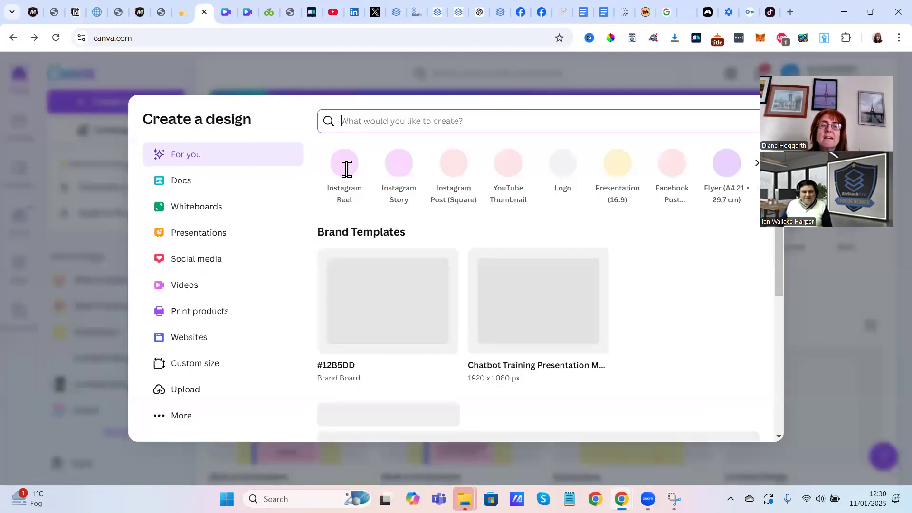
{"action": "left_click", "coordinate": [345, 167]}
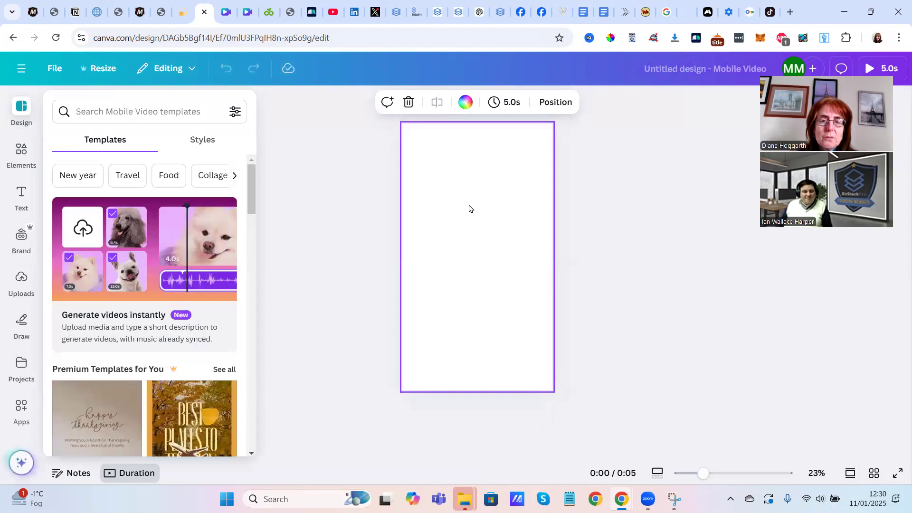
Set the blank page's background to a solid pale yellow-green, about #EAF0BC
{"action": "left_click", "coordinate": [441, 106]}
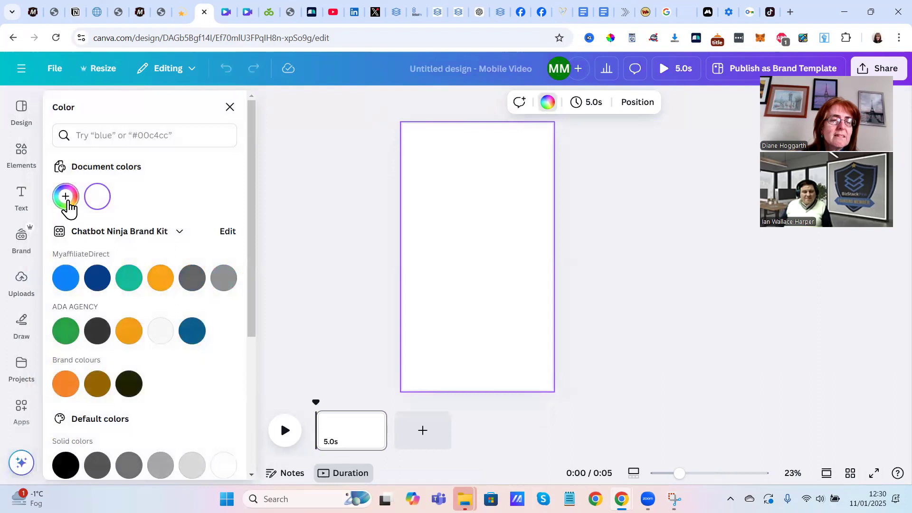
{"action": "left_click", "coordinate": [68, 205]}
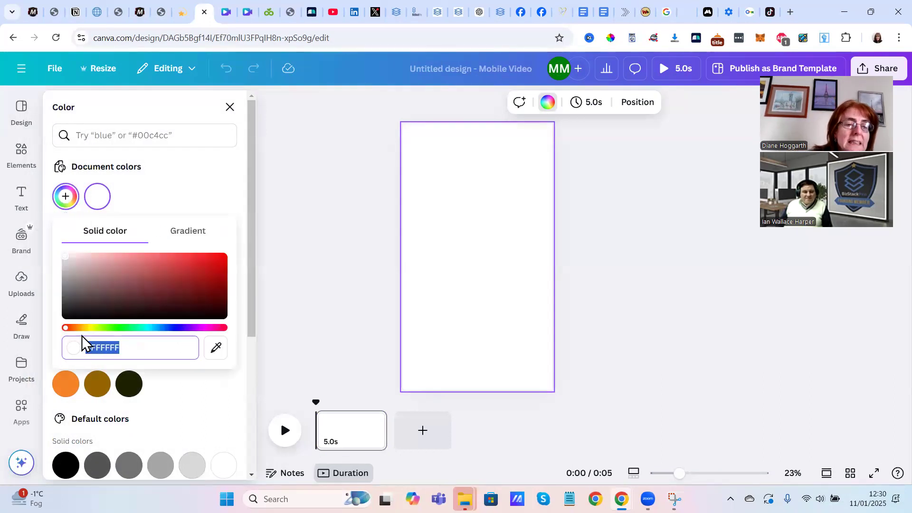
{"action": "left_click", "coordinate": [87, 328]}
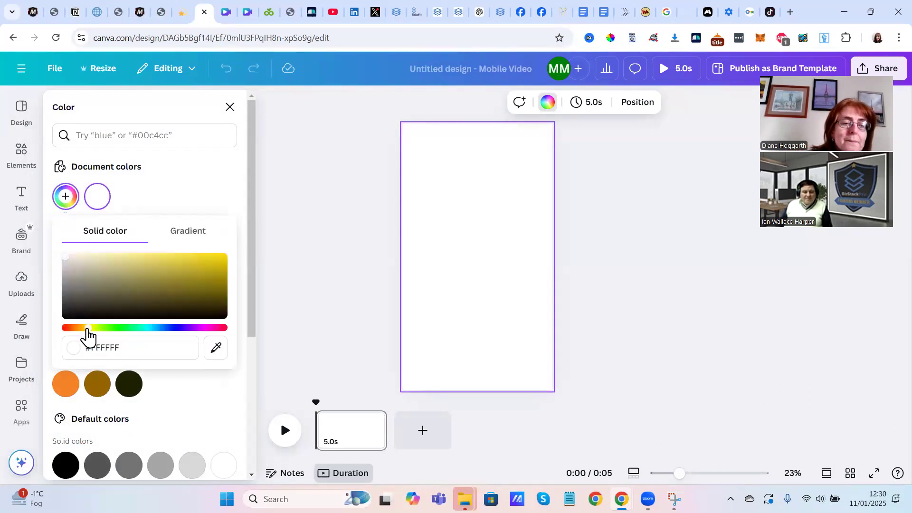
{"action": "left_click", "coordinate": [111, 260]}
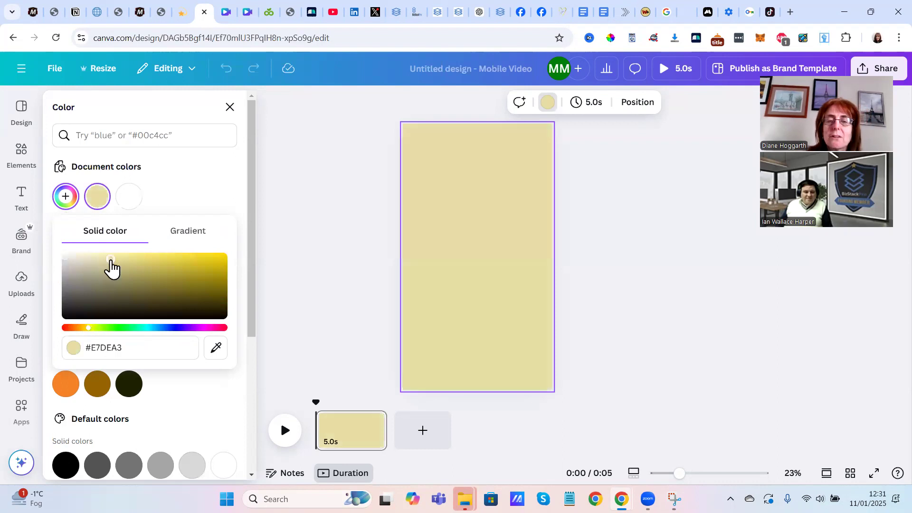
{"action": "left_click", "coordinate": [97, 260]}
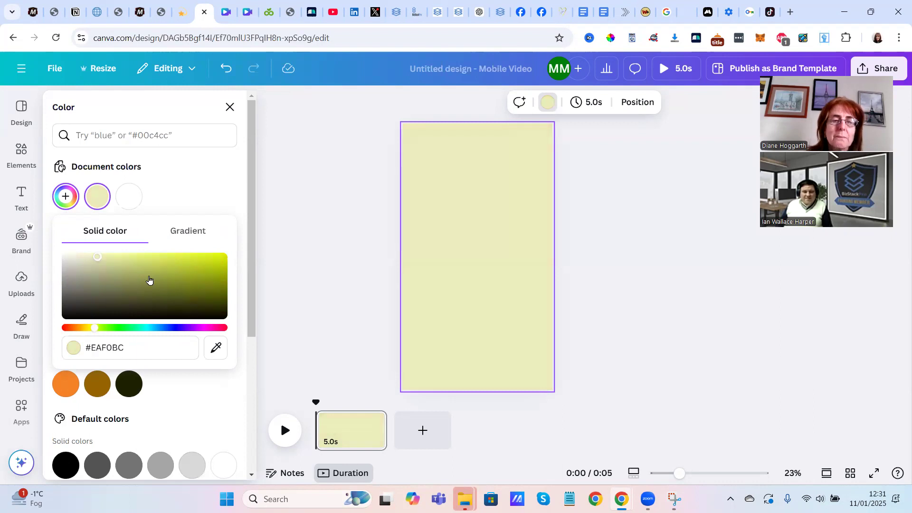
{"action": "left_click", "coordinate": [312, 248]}
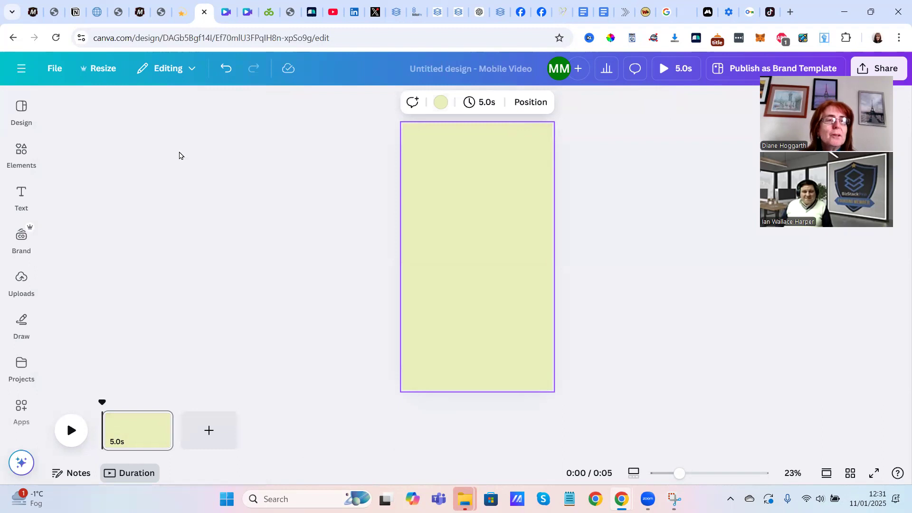
Search the mobile video templates for "stickers"
{"action": "left_click", "coordinate": [19, 111]}
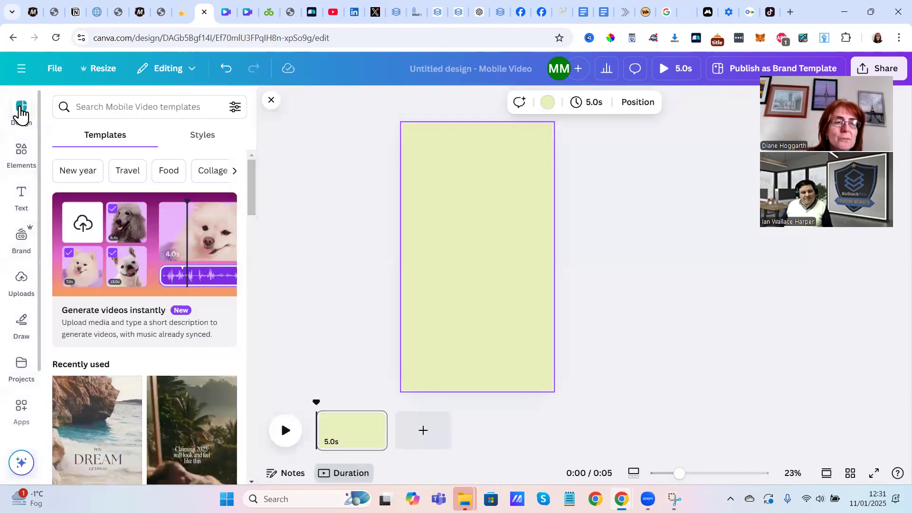
{"action": "left_click", "coordinate": [83, 106]}
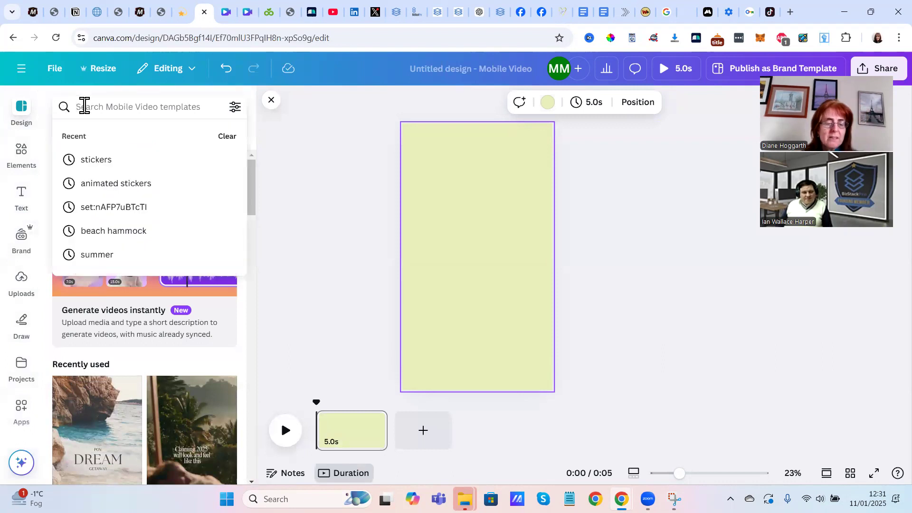
{"action": "type", "text": "sticker"}
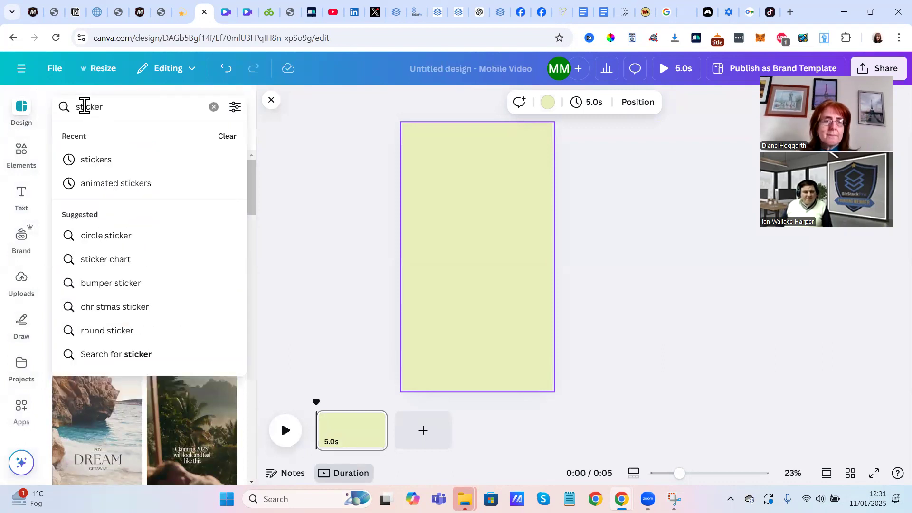
{"action": "type", "text": "s"}
{"action": "key", "text": "Return"}
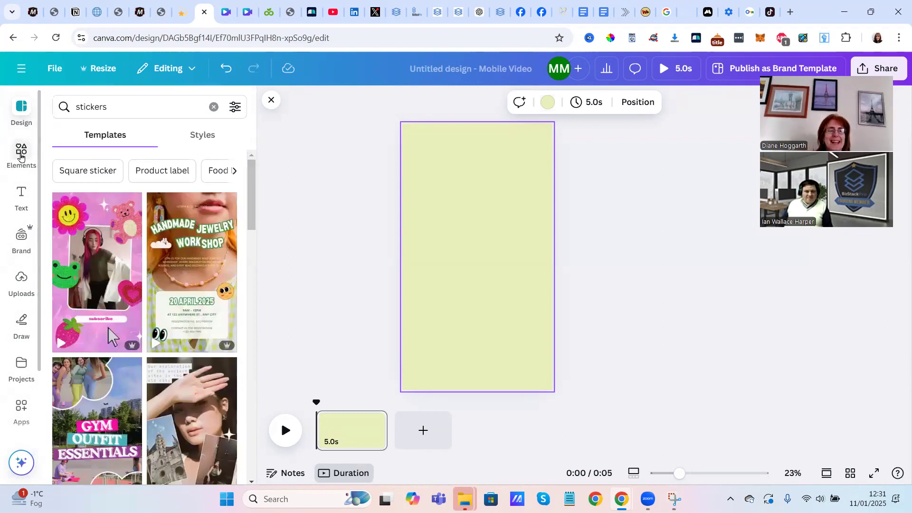
Search the elements library for "stickers" and add the green squiggle graphic to the page
{"action": "left_click", "coordinate": [20, 153]}
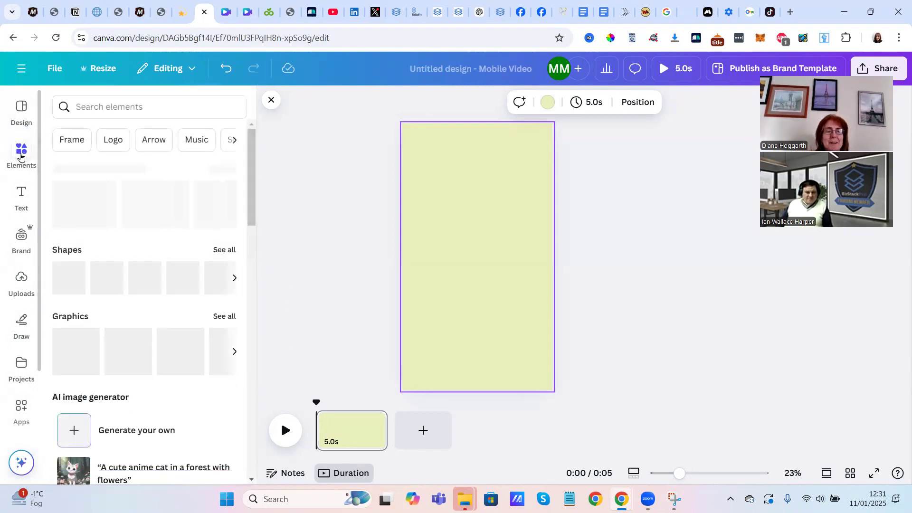
{"action": "left_click", "coordinate": [94, 103]}
{"action": "type", "text": "st"}
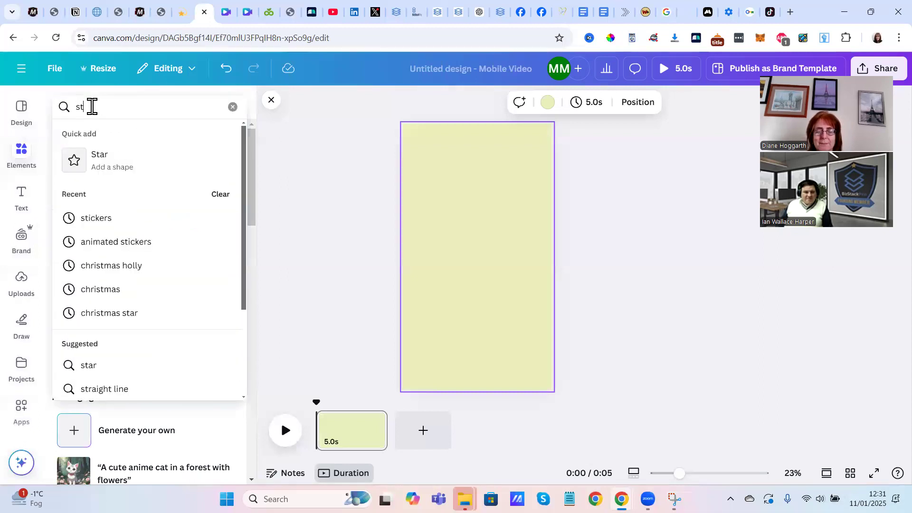
{"action": "type", "text": "ickers"}
{"action": "key", "text": "Return"}
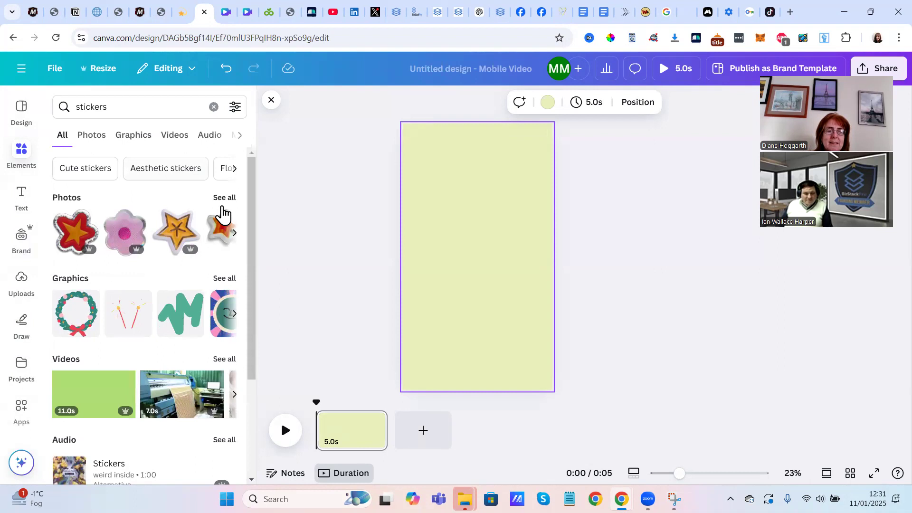
{"action": "left_click", "coordinate": [179, 314]}
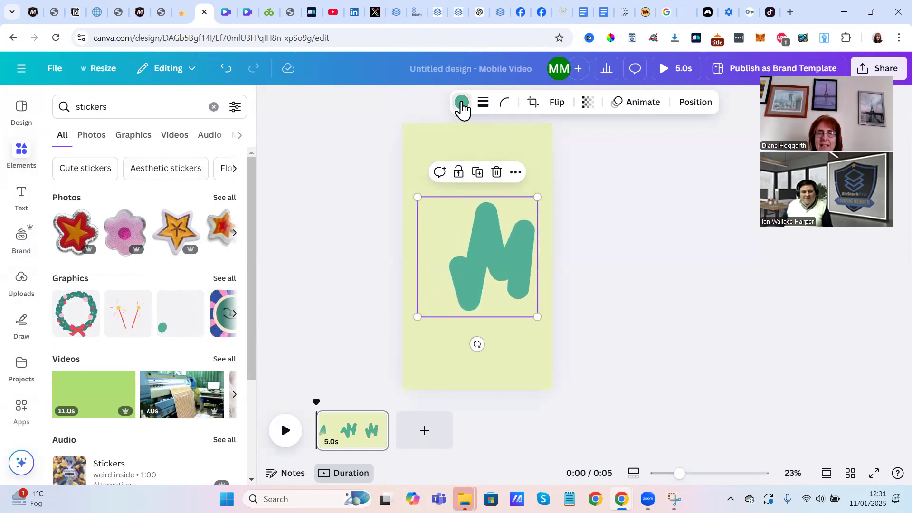
Try dark blue #043e8a, near-black #1d2101 and orange on the squiggle graphic, and delete it from the page
{"action": "left_click", "coordinate": [462, 105]}
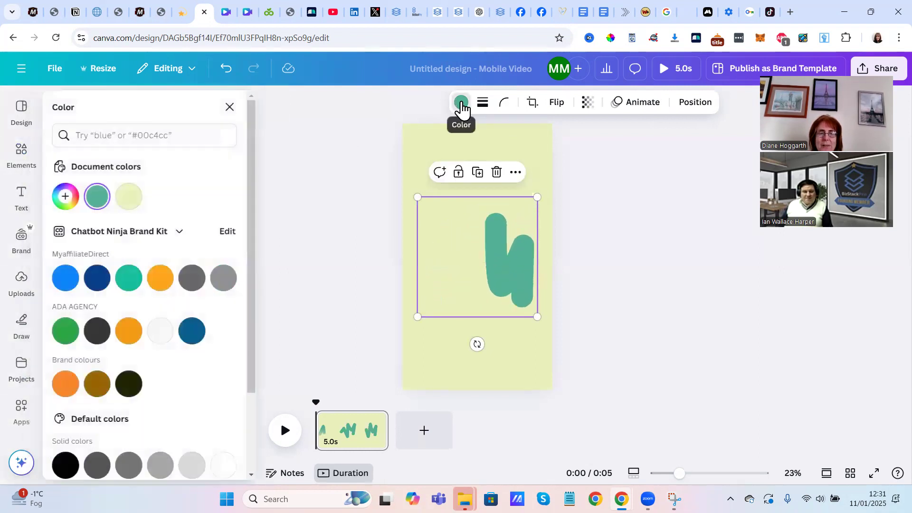
{"action": "left_click", "coordinate": [97, 285]}
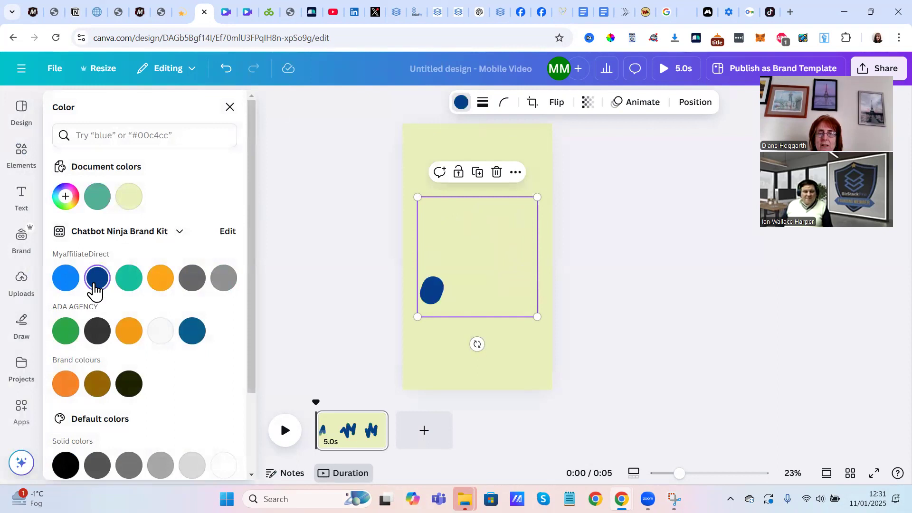
{"action": "left_click", "coordinate": [130, 386]}
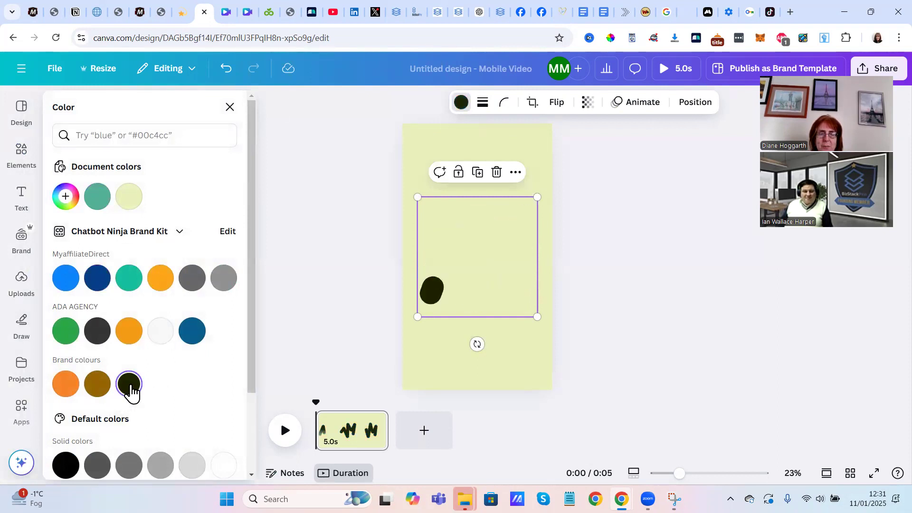
{"action": "left_click", "coordinate": [130, 334]}
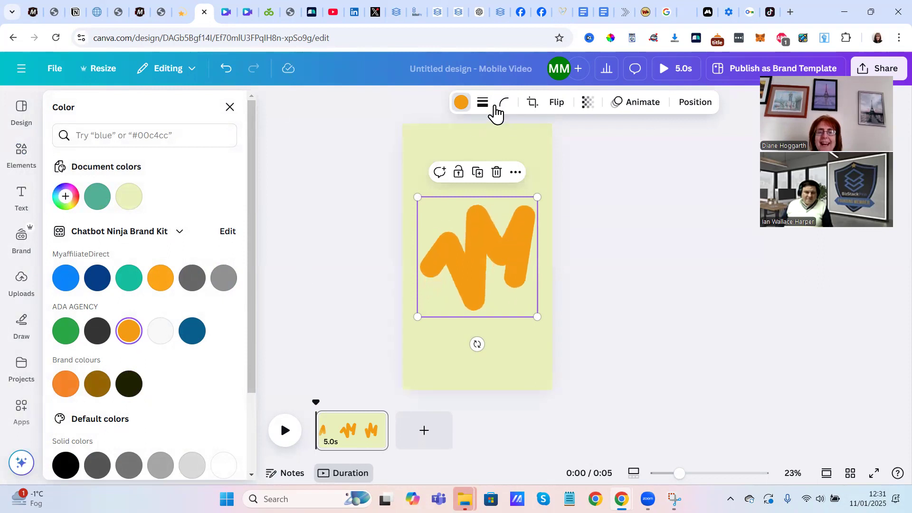
{"action": "left_click", "coordinate": [497, 174]}
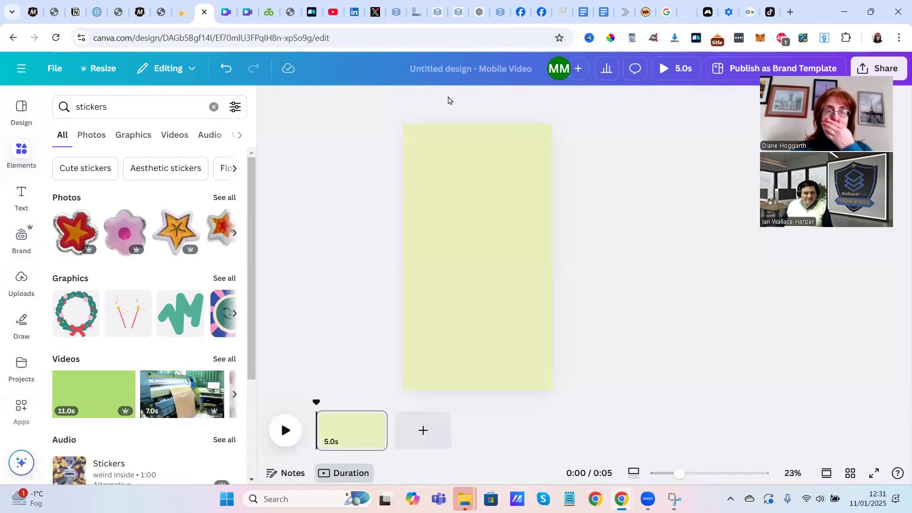
Copy the animated background code set:nAFP7uBTcTI from the saved Important links note and search Canva's elements library for it
{"action": "left_click", "coordinate": [311, 11]}
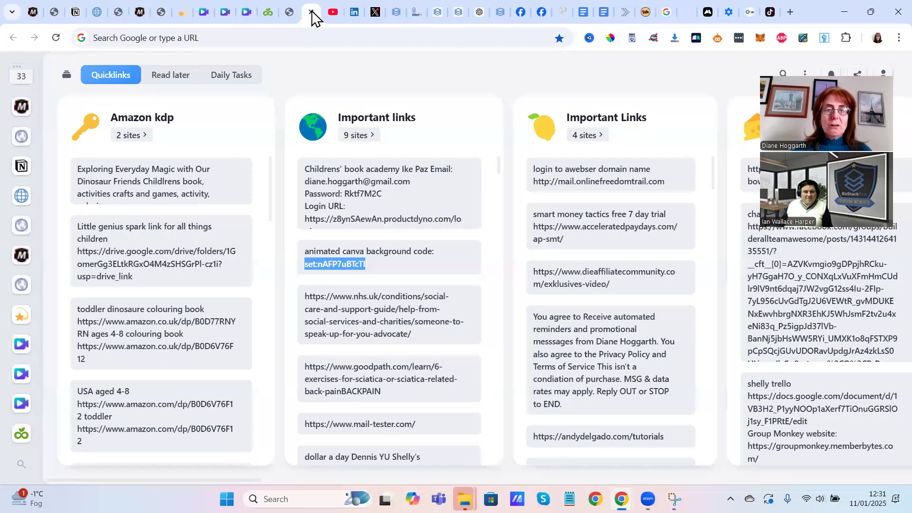
{"action": "left_click", "coordinate": [379, 270]}
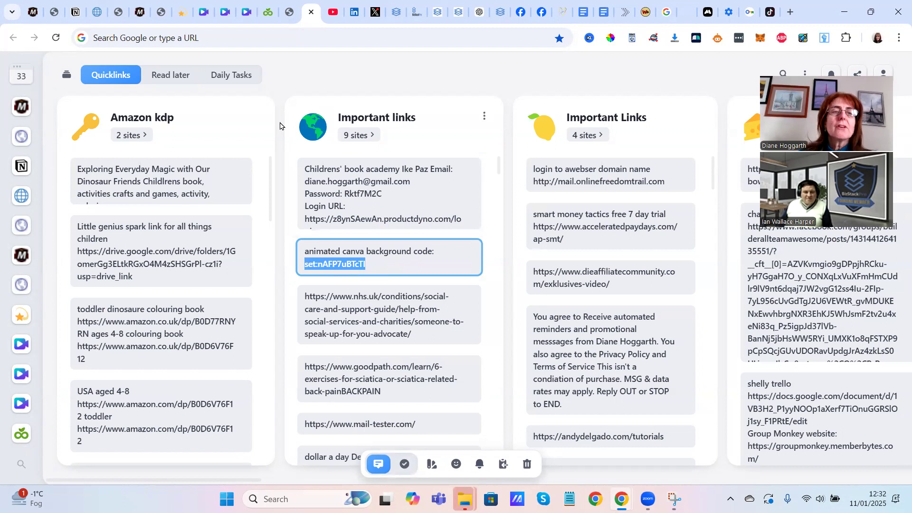
{"action": "left_click", "coordinate": [204, 11]}
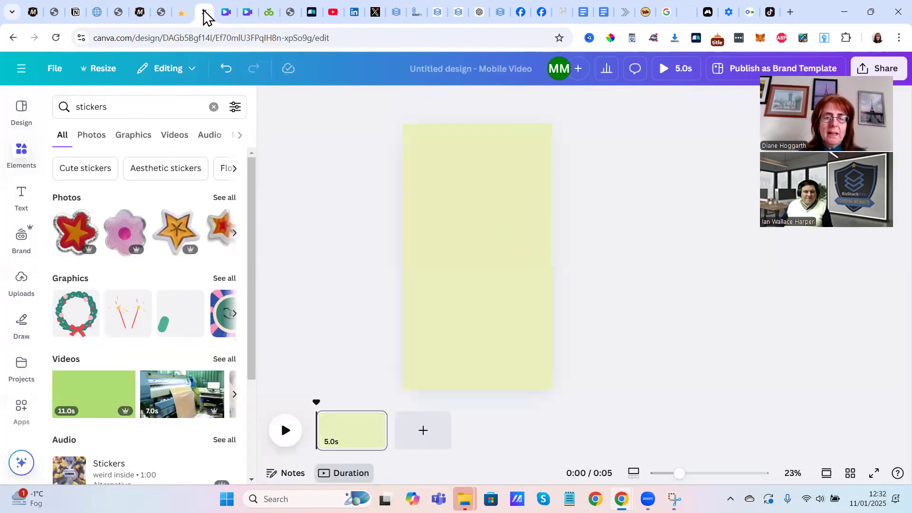
{"action": "left_click", "coordinate": [98, 107]}
{"action": "key", "text": "Return"}
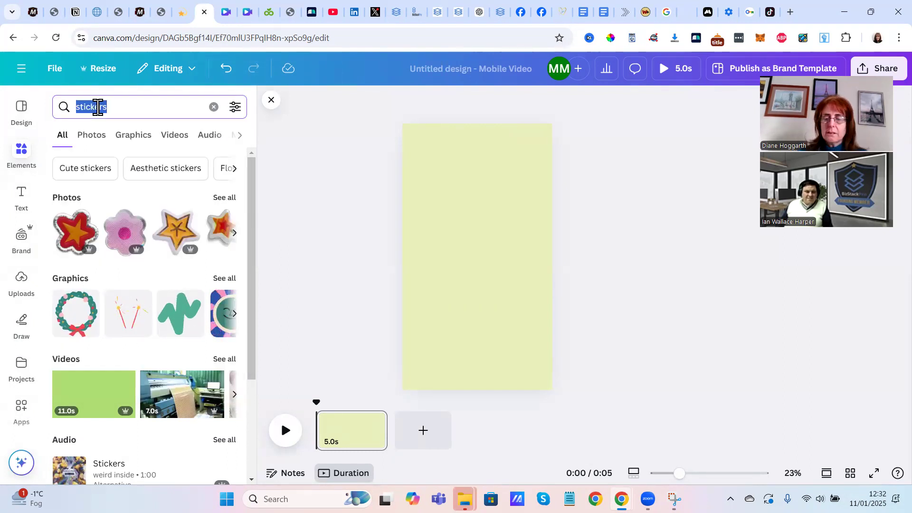
{"action": "key", "text": "BackSpace"}
{"action": "type", "text": "set:nAFP7uBTcTI"}
{"action": "key", "text": "Return"}
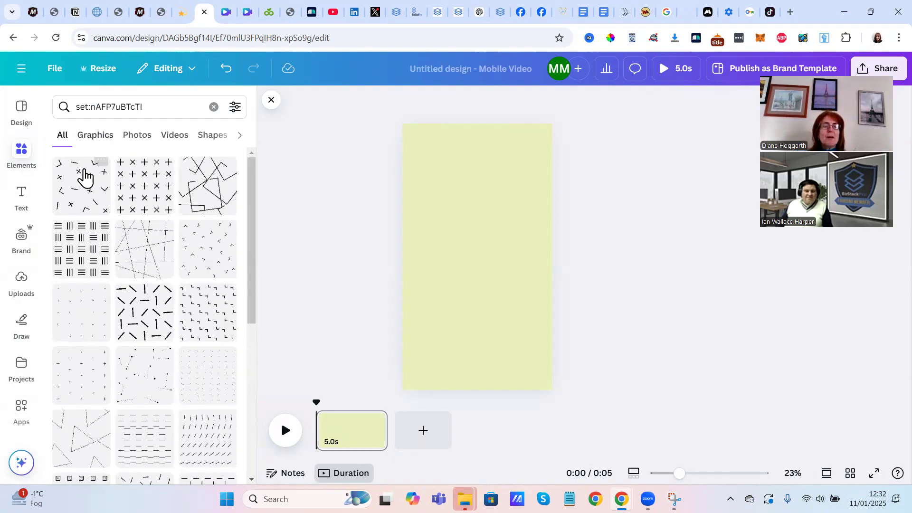
Add the first animated pattern of scattered lines and crosses and enlarge it beyond the page edges to cover the whole page
{"action": "left_click_drag", "start_coordinate": [75, 191], "coordinate": [443, 218]}
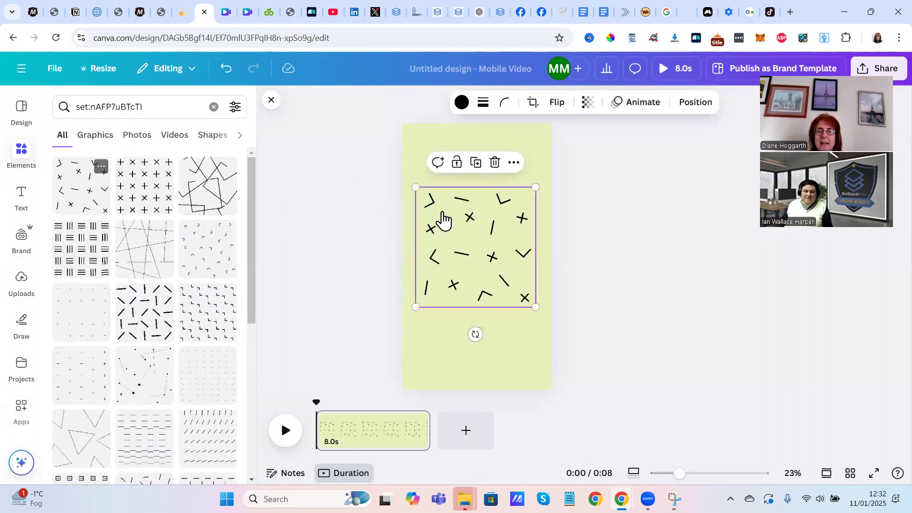
{"action": "left_click_drag", "start_coordinate": [403, 140], "coordinate": [376, 100]}
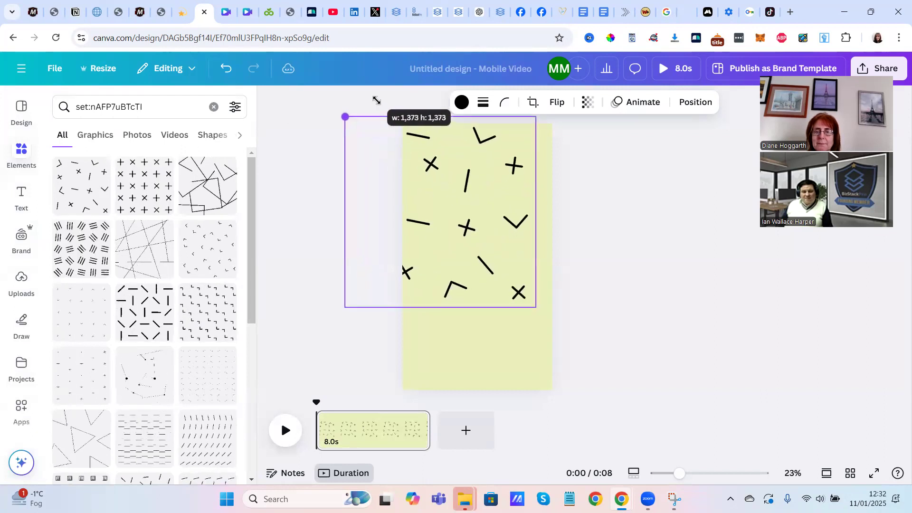
{"action": "left_click_drag", "start_coordinate": [536, 308], "coordinate": [619, 397]}
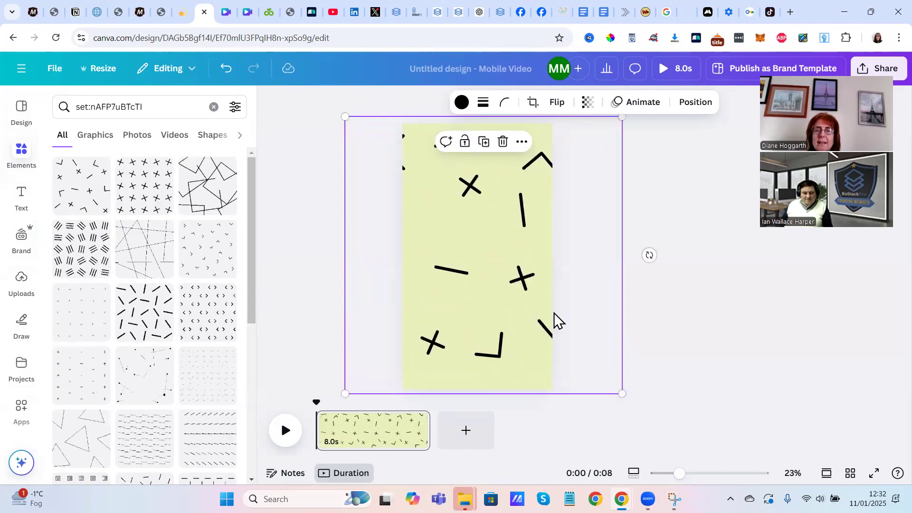
Recolour the animated pattern with the MyaffiliateDirect brand orange and set its transparency to 25
{"action": "left_click", "coordinate": [461, 103]}
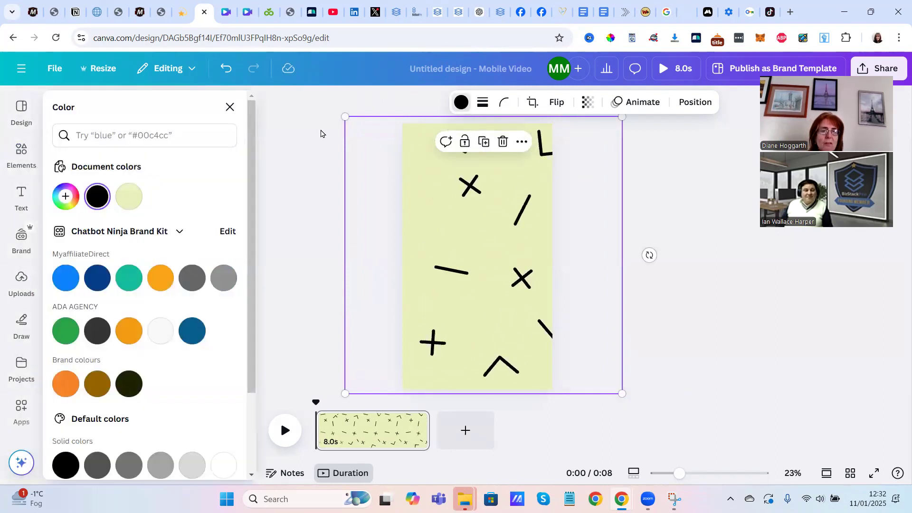
{"action": "left_click", "coordinate": [158, 280]}
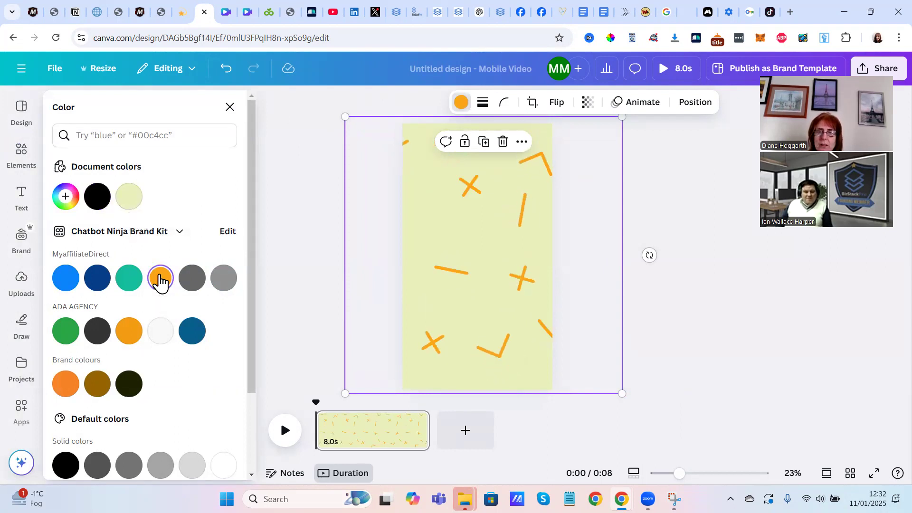
{"action": "left_click", "coordinate": [590, 102]}
{"action": "left_click_drag", "start_coordinate": [612, 152], "coordinate": [552, 153]}
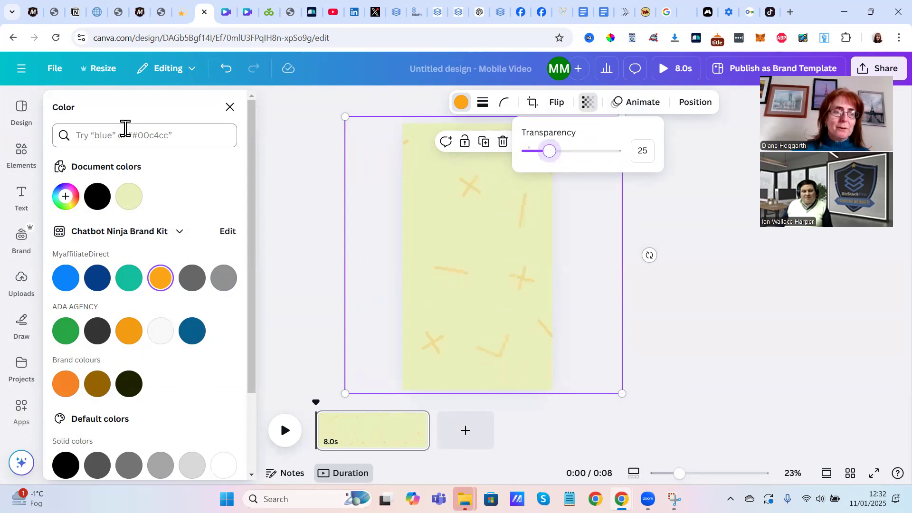
Search the elements library for "animated CTA rectangle" and show all matching graphics
{"action": "left_click", "coordinate": [21, 160]}
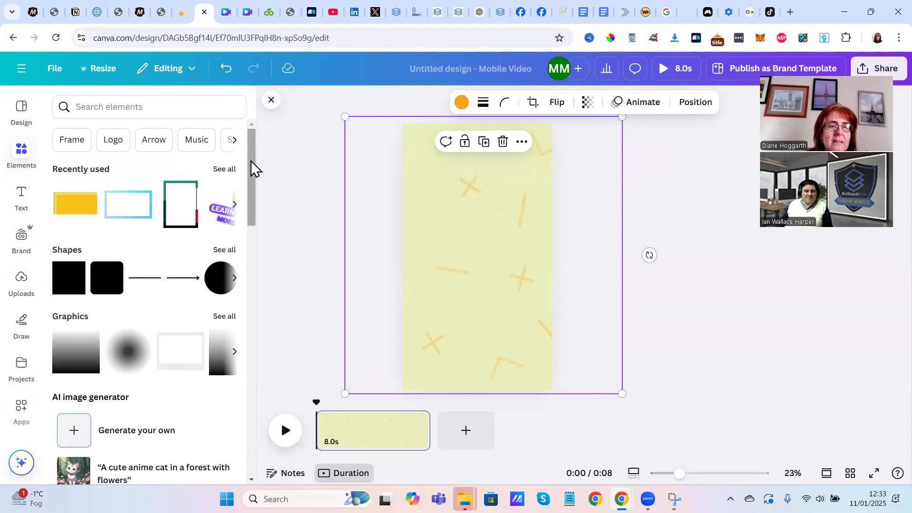
{"action": "left_click", "coordinate": [228, 170]}
{"action": "left_click_drag", "start_coordinate": [256, 178], "coordinate": [257, 103]}
{"action": "left_click", "coordinate": [59, 103]}
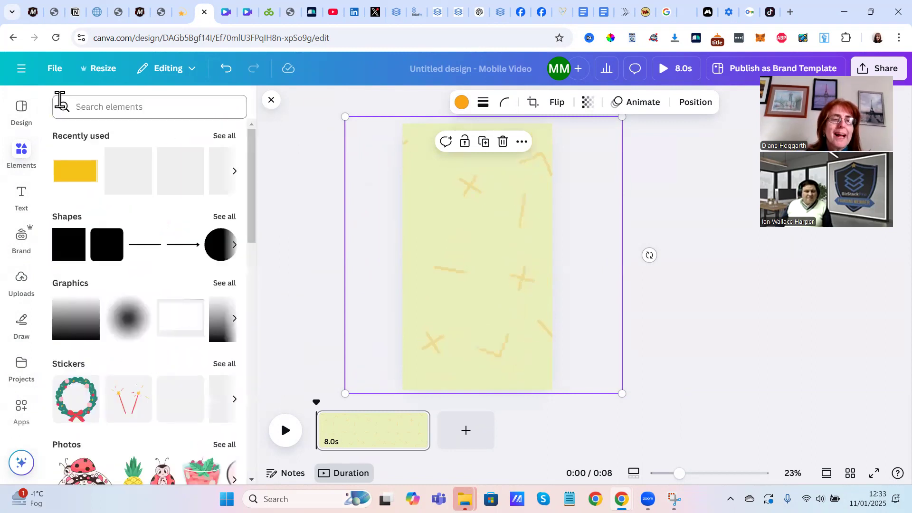
{"action": "left_click", "coordinate": [82, 111]}
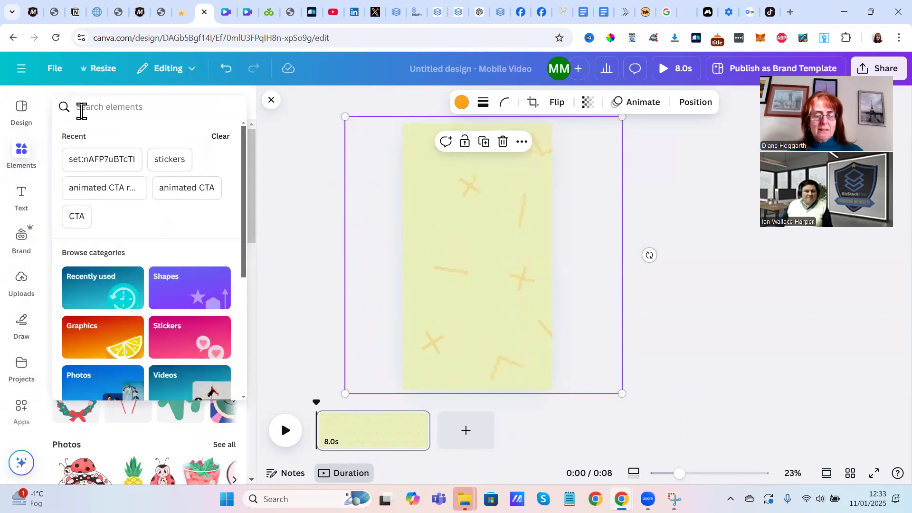
{"action": "type", "text": "animated"}
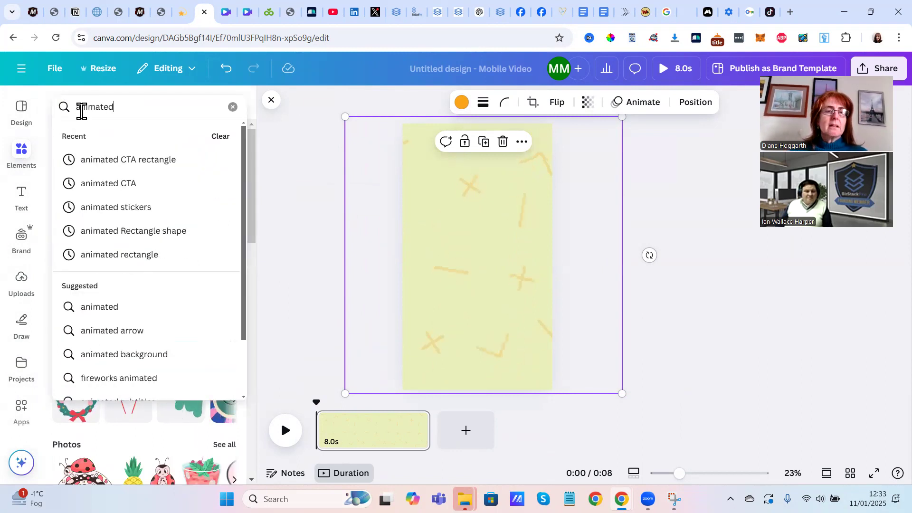
{"action": "left_click", "coordinate": [129, 160]}
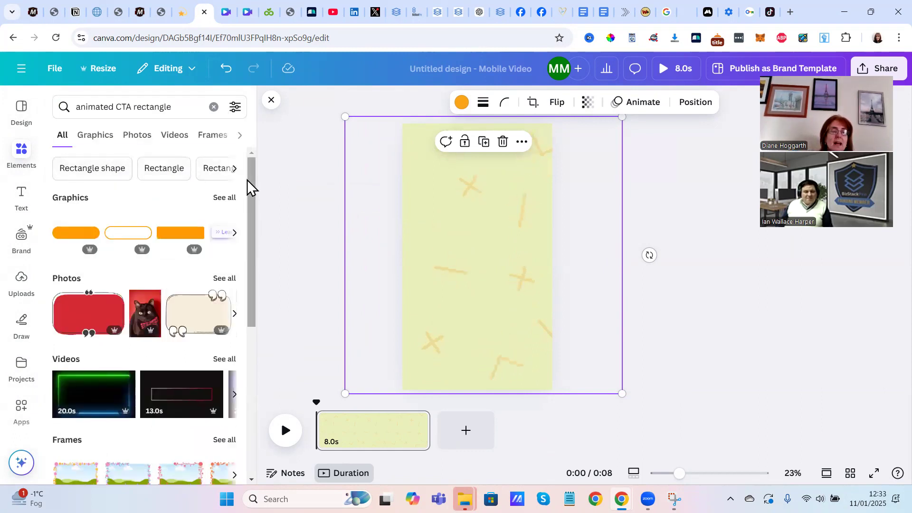
{"action": "left_click", "coordinate": [224, 198]}
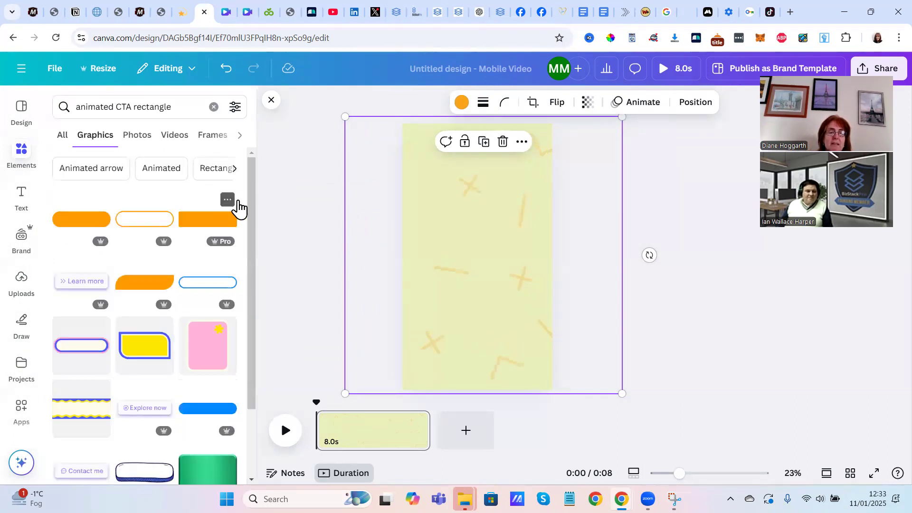
Add the animated pink rectangle graphic with the blue 3D edge to the page
{"action": "scroll", "coordinate": [248, 255], "scroll_direction": "down", "scroll_amount": 2}
{"action": "left_click_drag", "start_coordinate": [246, 263], "coordinate": [246, 319]}
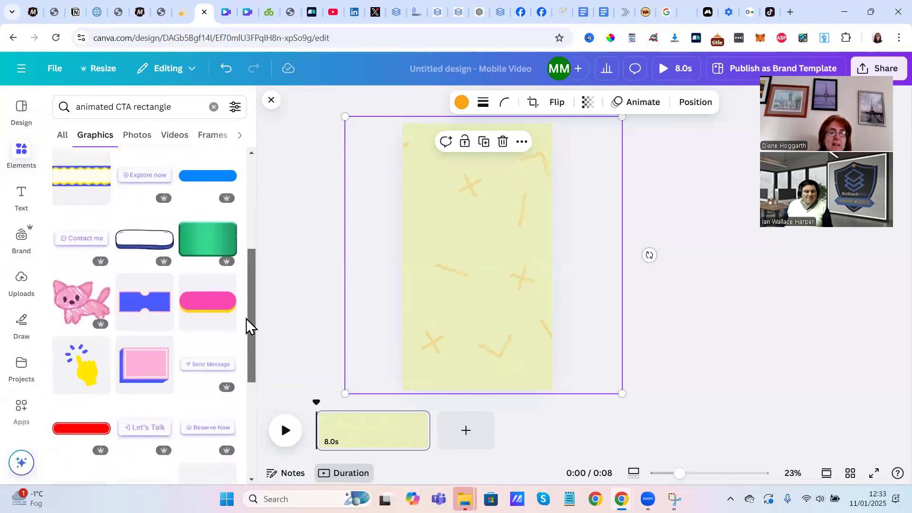
{"action": "left_click", "coordinate": [135, 374]}
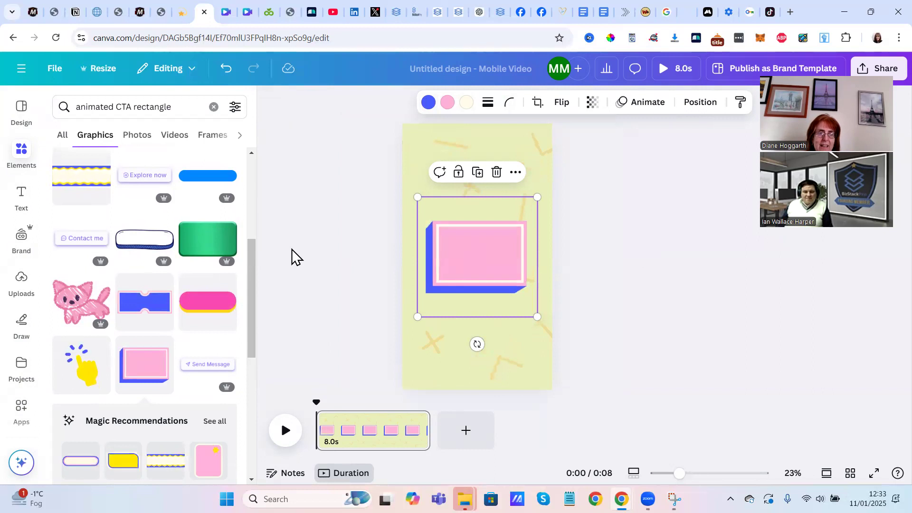
Add a brand kit Heading text and place it over the pink rectangle
{"action": "left_click", "coordinate": [21, 197]}
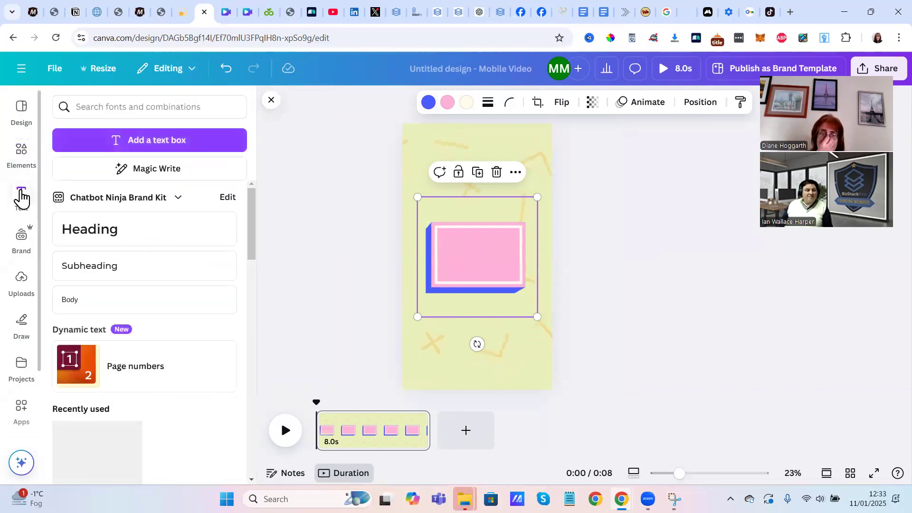
{"action": "left_click", "coordinate": [120, 233]}
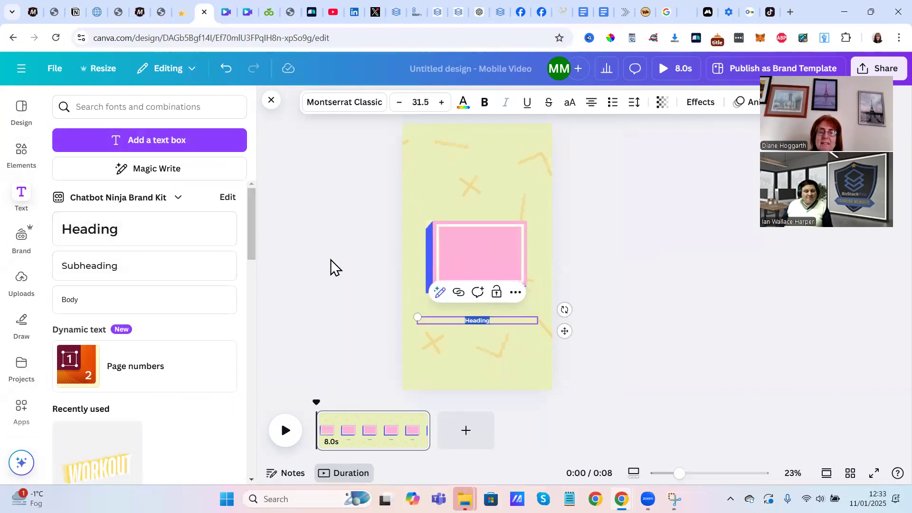
{"action": "left_click", "coordinate": [445, 339]}
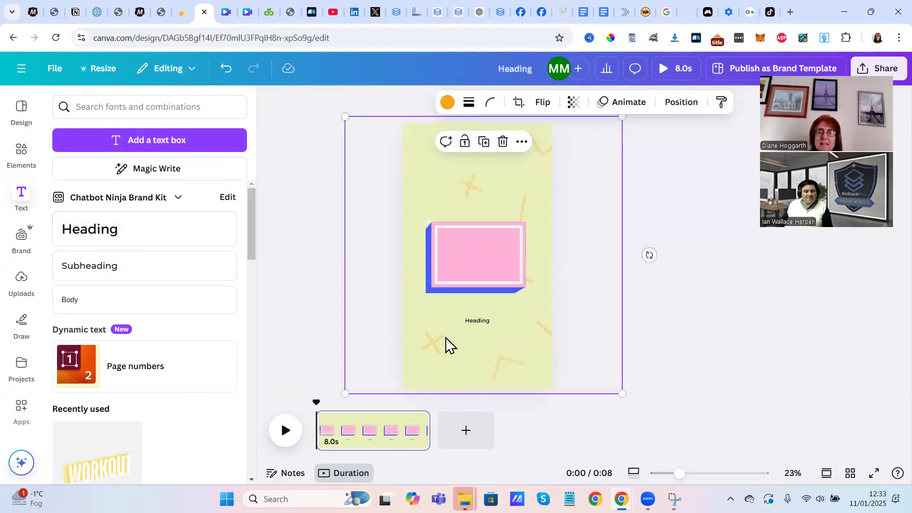
{"action": "left_click", "coordinate": [470, 320]}
{"action": "left_click_drag", "start_coordinate": [464, 279], "coordinate": [466, 252]}
{"action": "left_click", "coordinate": [466, 249]}
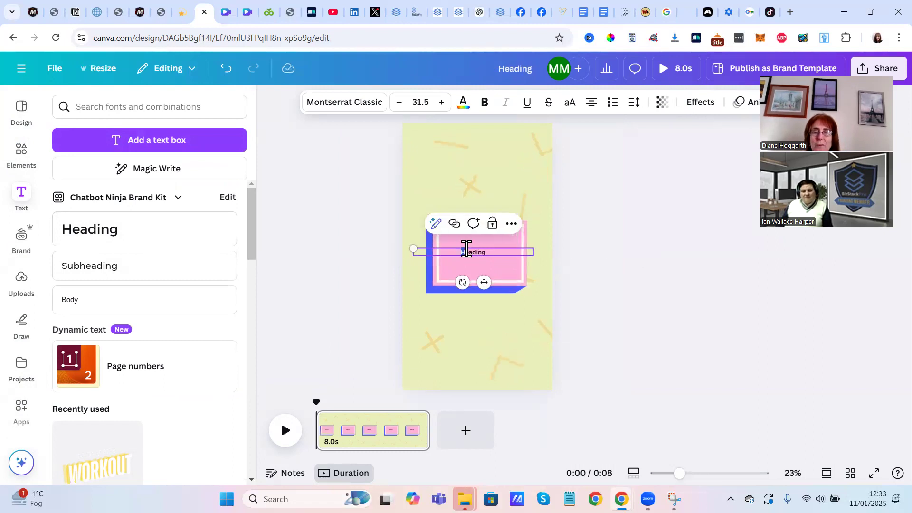
Increase the heading's font size to 42.5
{"action": "left_click", "coordinate": [443, 103]}
{"action": "left_click", "coordinate": [443, 102]}
{"action": "left_click", "coordinate": [443, 102]}
{"action": "left_click", "coordinate": [443, 102]}
{"action": "left_click", "coordinate": [443, 102]}
{"action": "left_click", "coordinate": [443, 102]}
{"action": "left_click", "coordinate": [443, 102]}
{"action": "left_click", "coordinate": [443, 102]}
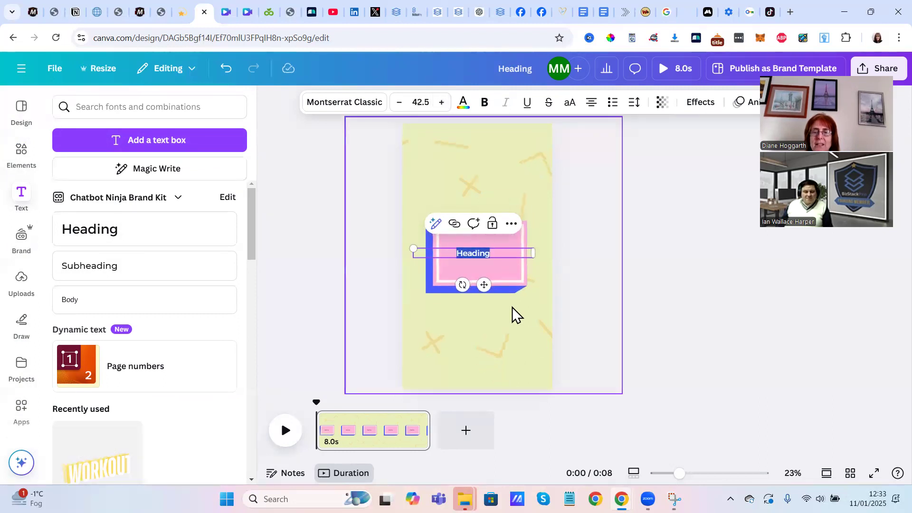
{"action": "left_click", "coordinate": [508, 271]}
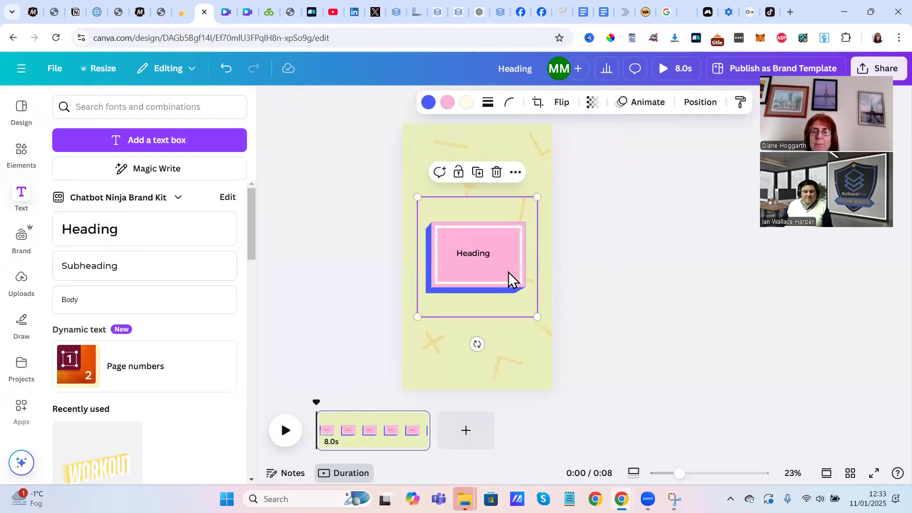
Narrow the heading's text box to fit inside the pink rectangle and centre it in the rectangle's upper part
{"action": "left_click", "coordinate": [491, 253]}
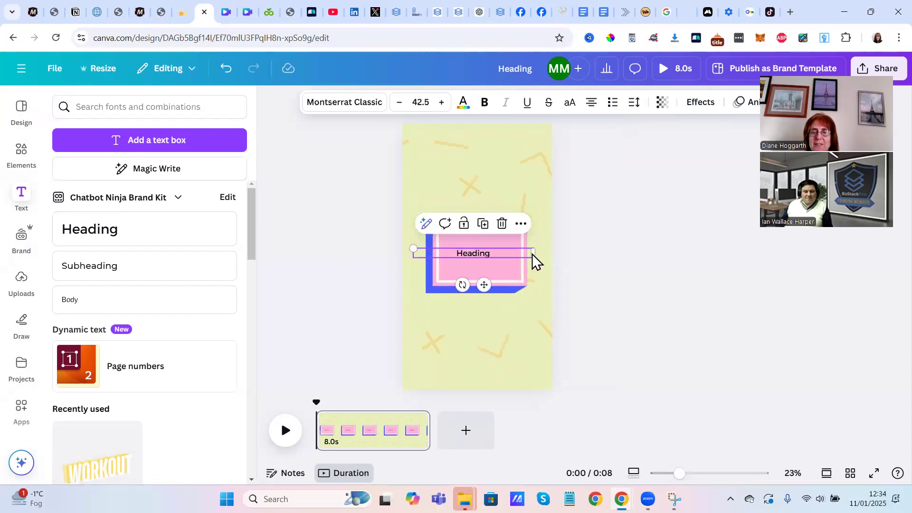
{"action": "left_click_drag", "start_coordinate": [526, 258], "coordinate": [482, 259]}
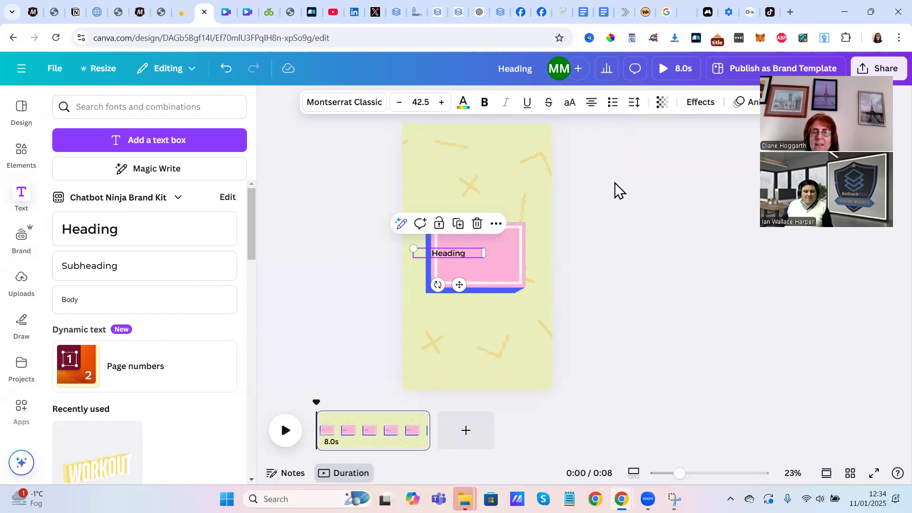
{"action": "left_click", "coordinate": [617, 199]}
{"action": "left_click_drag", "start_coordinate": [429, 252], "coordinate": [459, 240]}
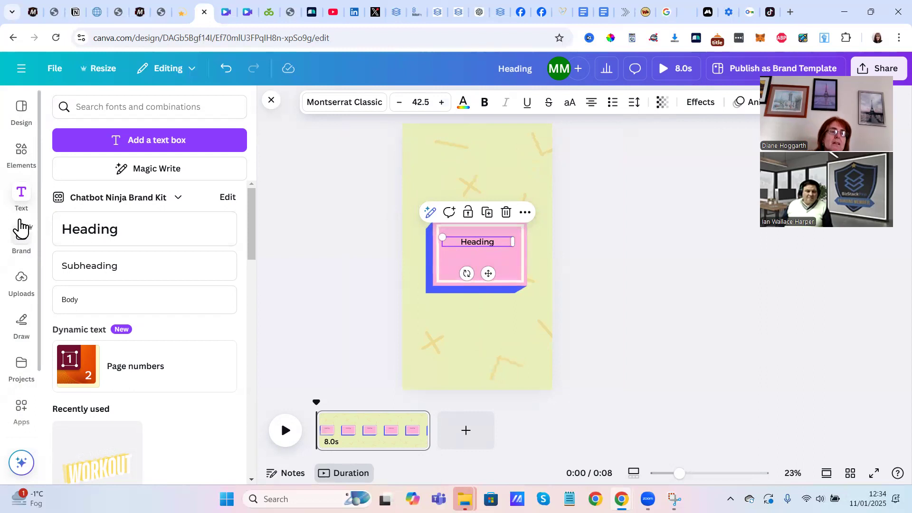
Duplicate the heading and place the copy centred just below the pink rectangle
{"action": "double_click", "coordinate": [502, 241]}
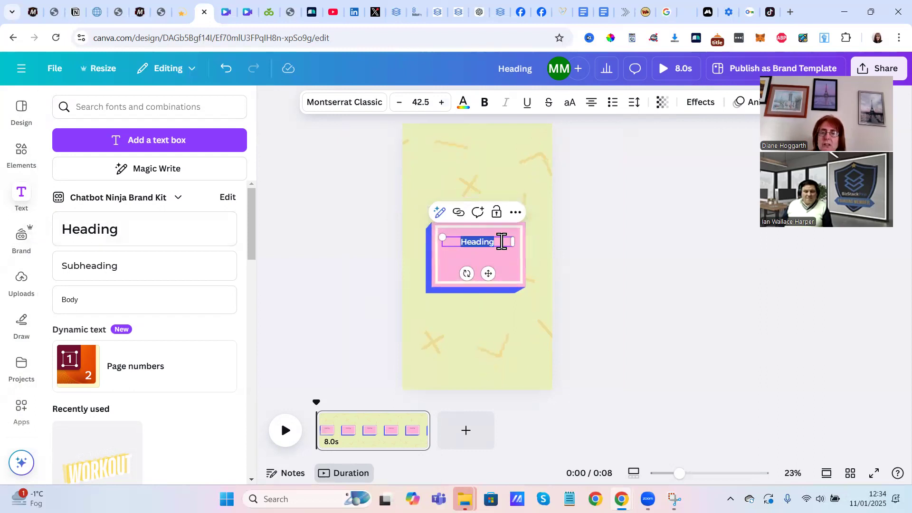
{"action": "left_click", "coordinate": [516, 213]}
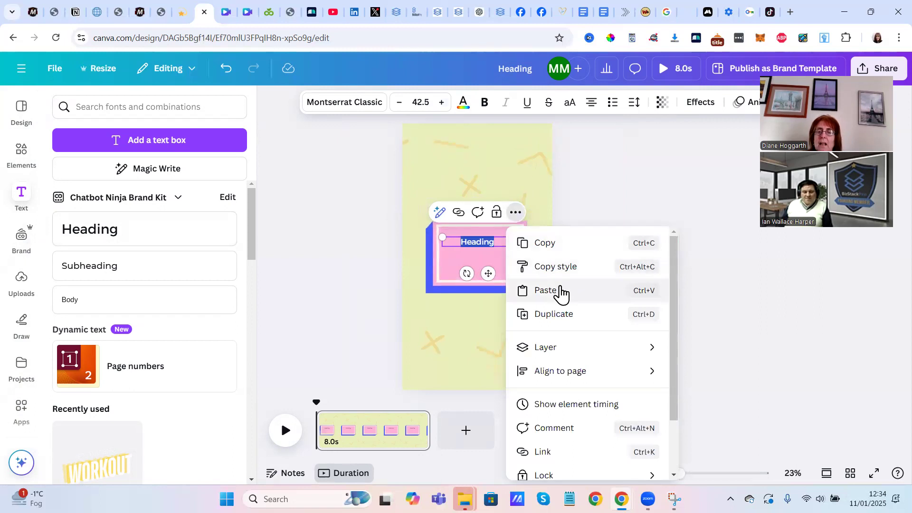
{"action": "left_click", "coordinate": [554, 314]}
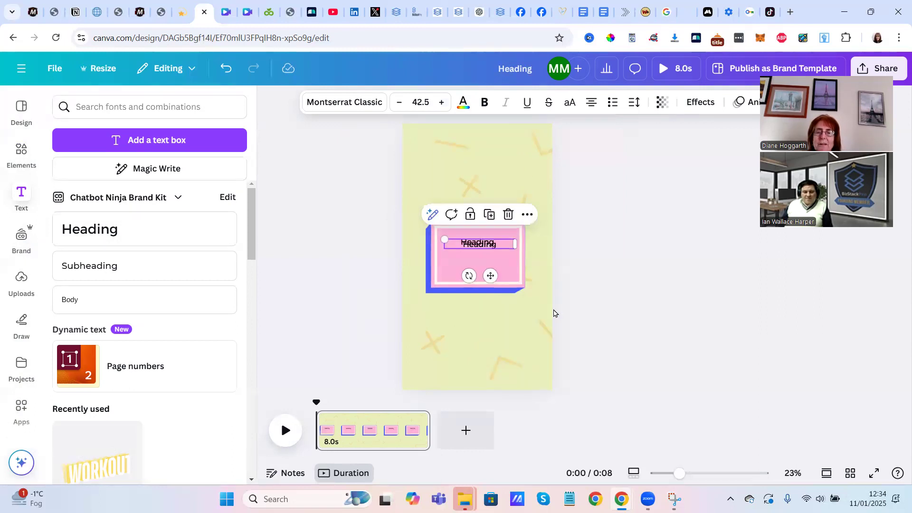
{"action": "left_click_drag", "start_coordinate": [466, 248], "coordinate": [456, 307]}
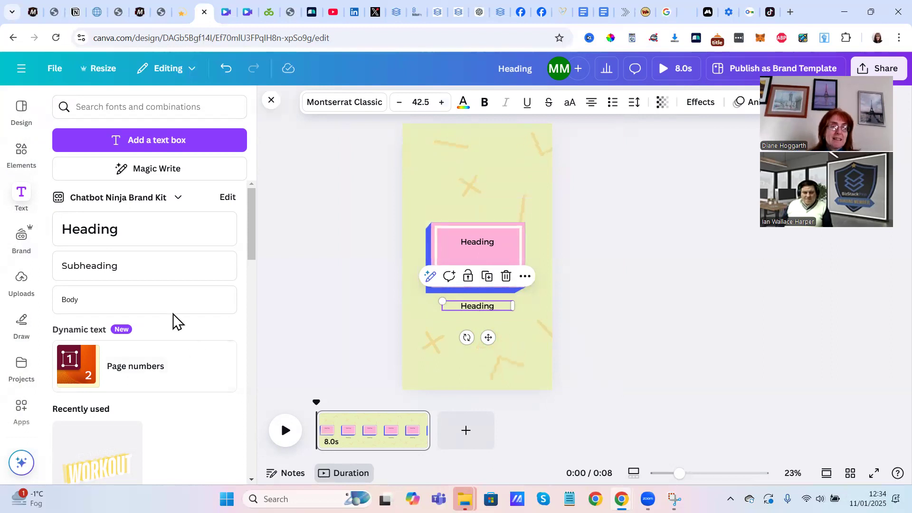
Find the Bulk create app among the Canva apps and open it
{"action": "left_click", "coordinate": [20, 410]}
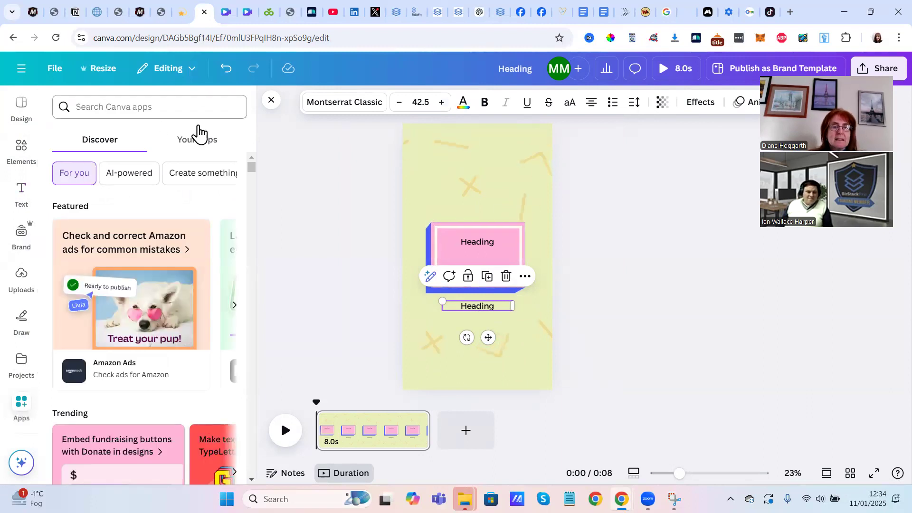
{"action": "left_click_drag", "start_coordinate": [251, 168], "coordinate": [252, 183]}
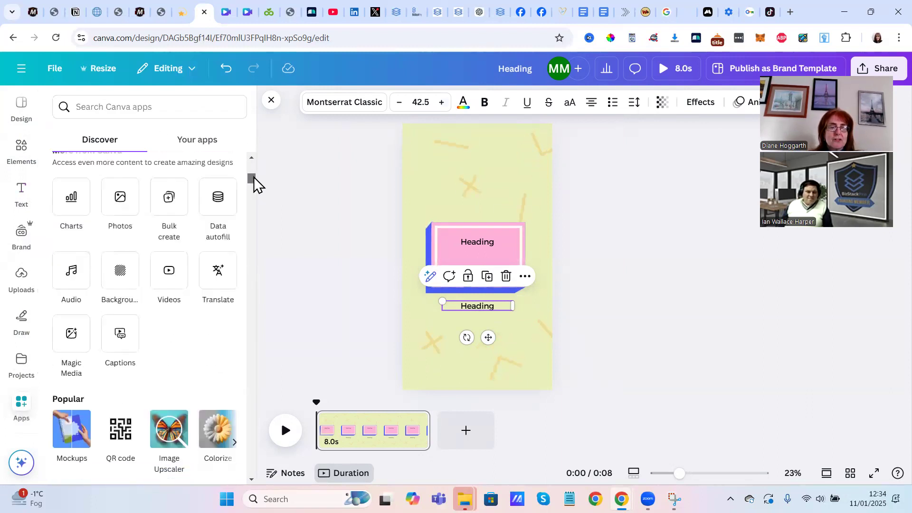
{"action": "left_click", "coordinate": [170, 199]}
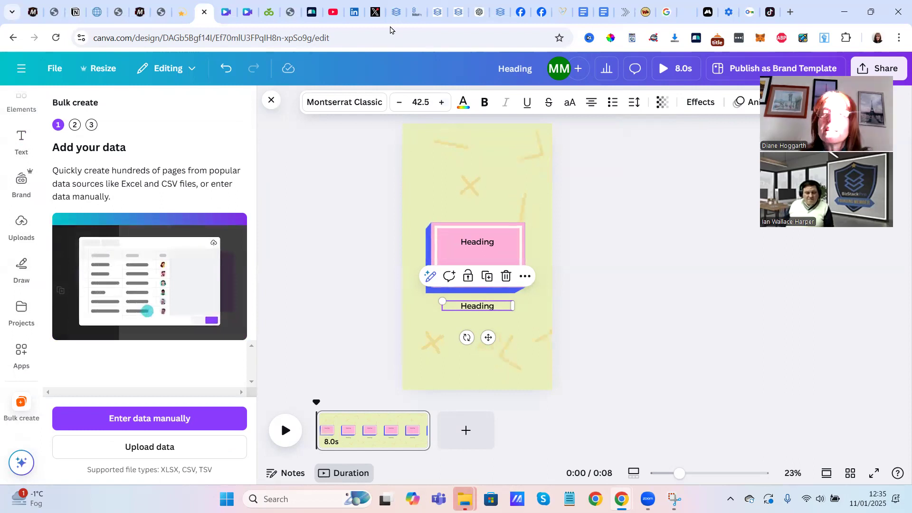
Switch to the ChatGPT conversation and copy the full table of Instagram Reel hooks, including the Hook, CTA and Hashtags headers
{"action": "left_click", "coordinate": [479, 11]}
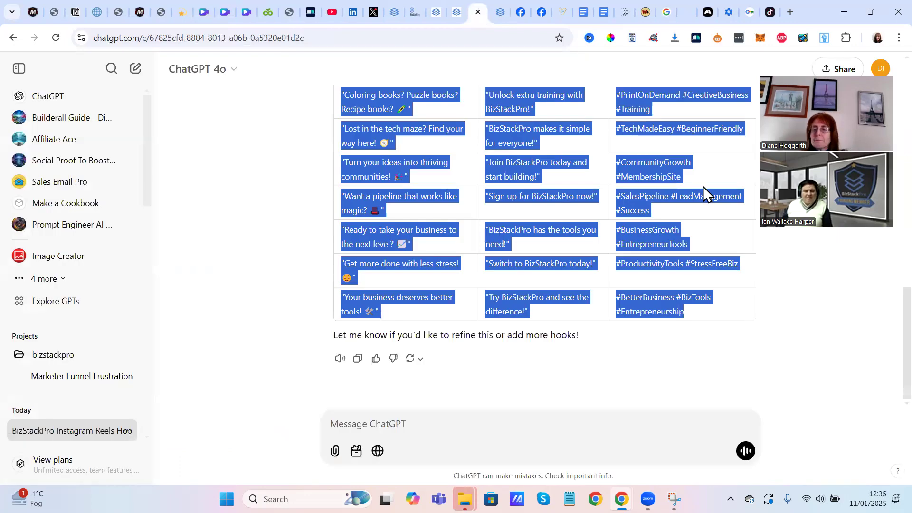
{"action": "left_click", "coordinate": [864, 317]}
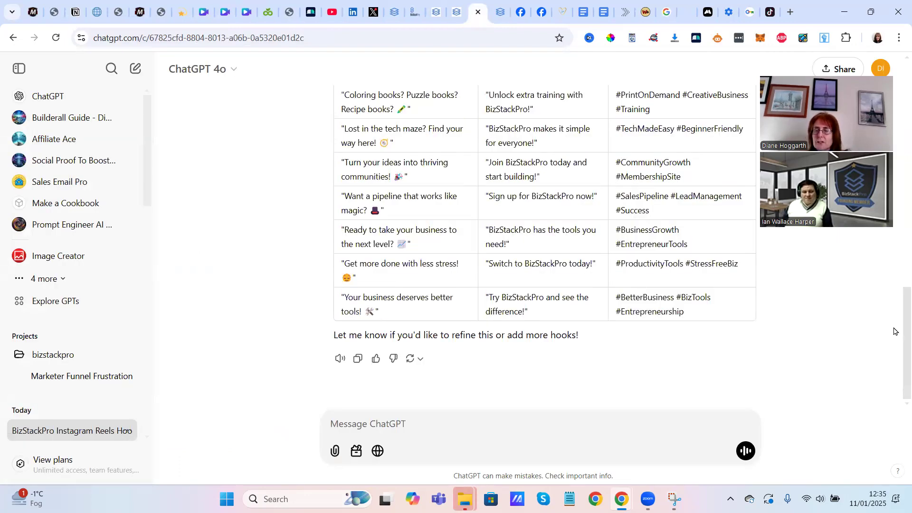
{"action": "scroll", "coordinate": [899, 337], "scroll_direction": "up", "scroll_amount": 8}
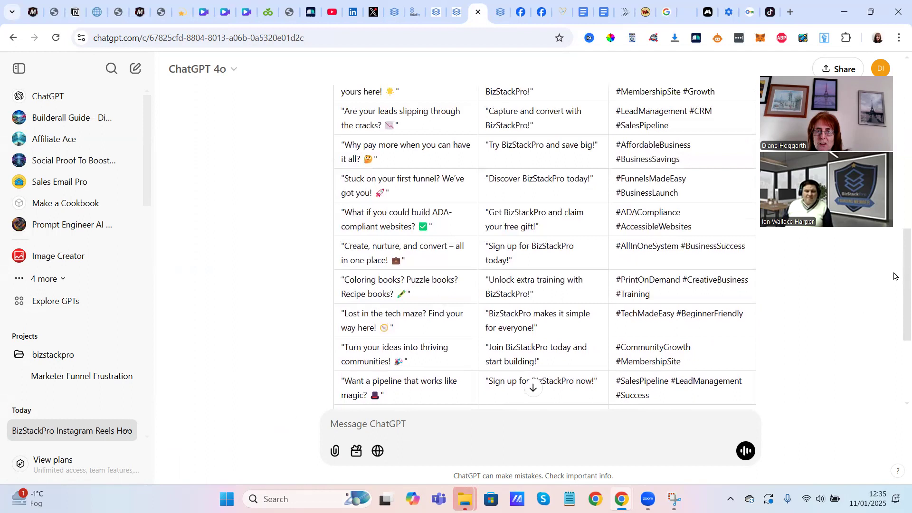
{"action": "scroll", "coordinate": [885, 241], "scroll_direction": "up", "scroll_amount": 7}
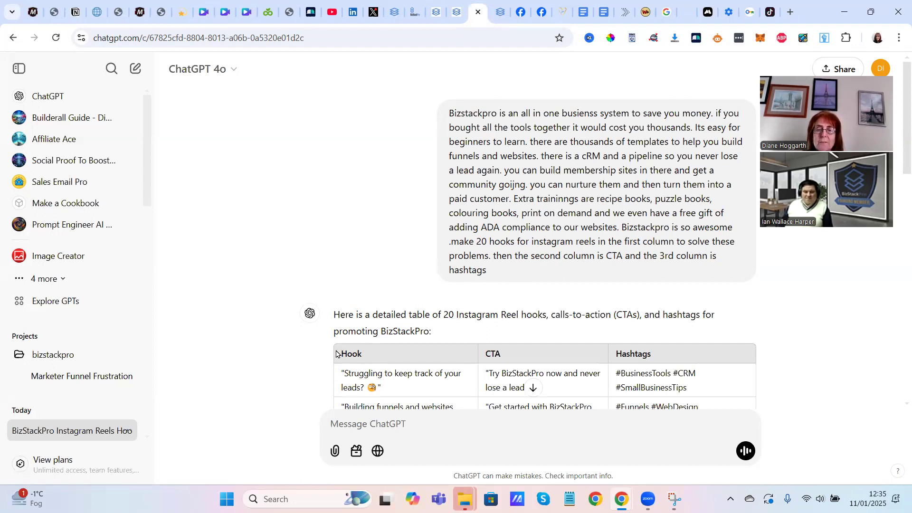
{"action": "left_click_drag", "start_coordinate": [349, 354], "coordinate": [722, 314]}
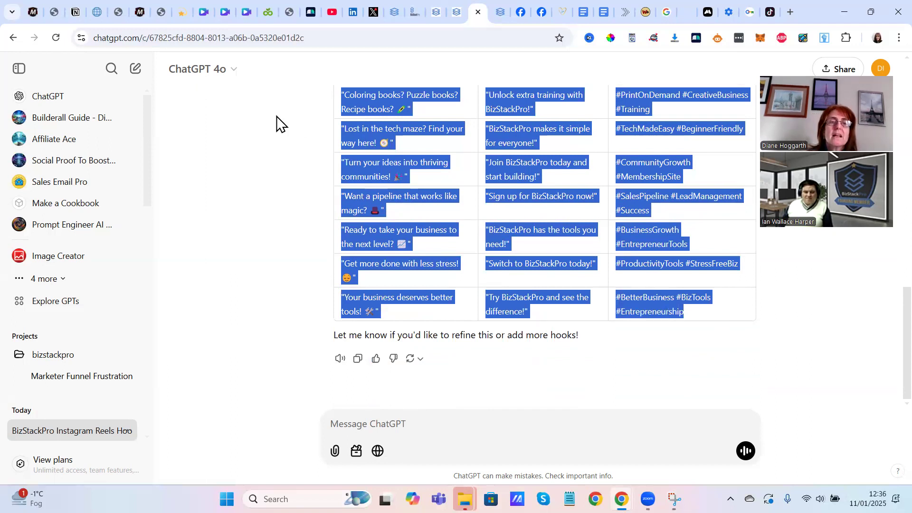
Return to Canva and enter the Bulk create data manually, pasting the copied table from the Name header cell onward
{"action": "left_click", "coordinate": [205, 13]}
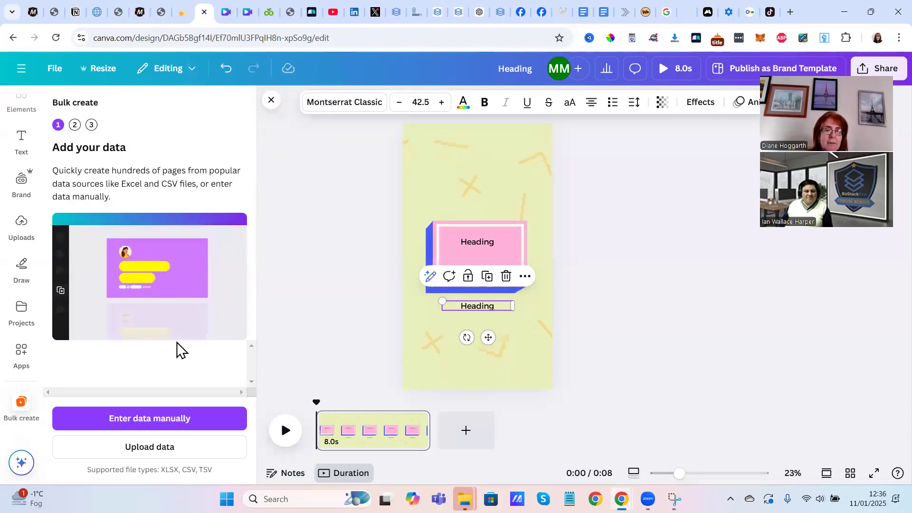
{"action": "left_click", "coordinate": [157, 420]}
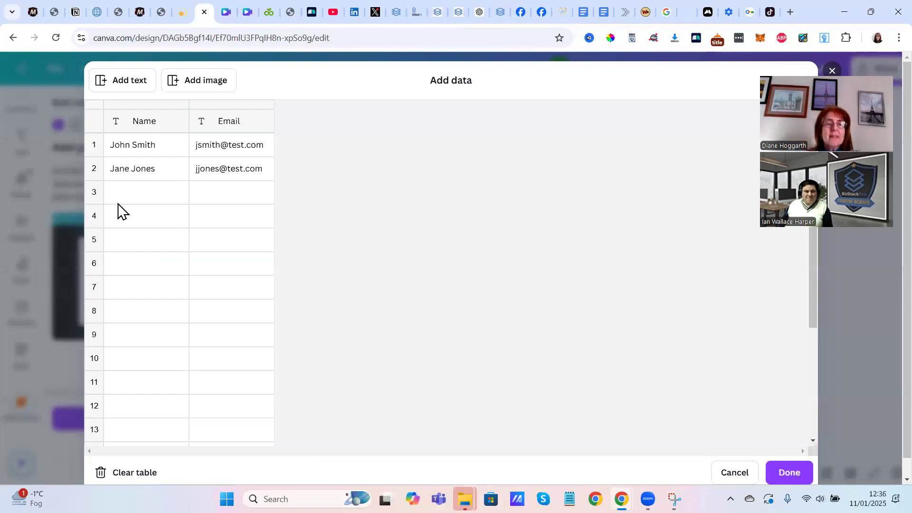
{"action": "left_click", "coordinate": [116, 127]}
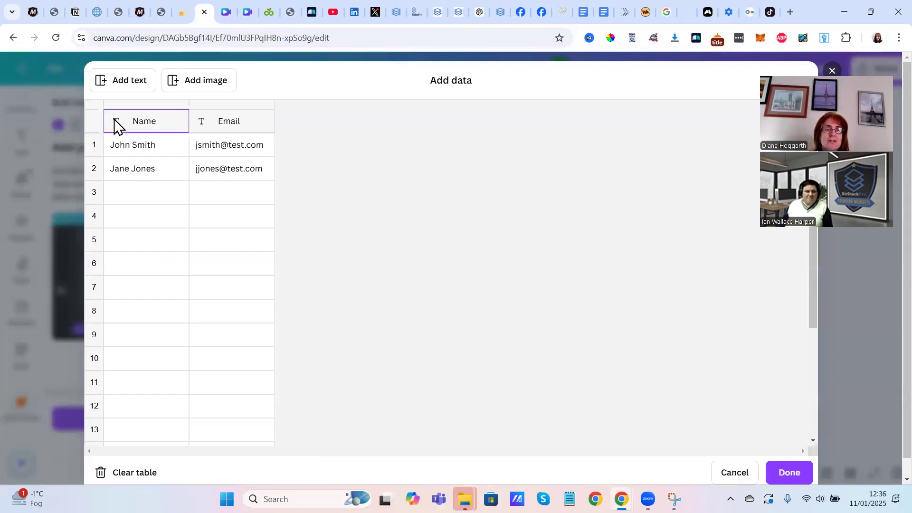
{"action": "key", "text": "ctrl+v"}
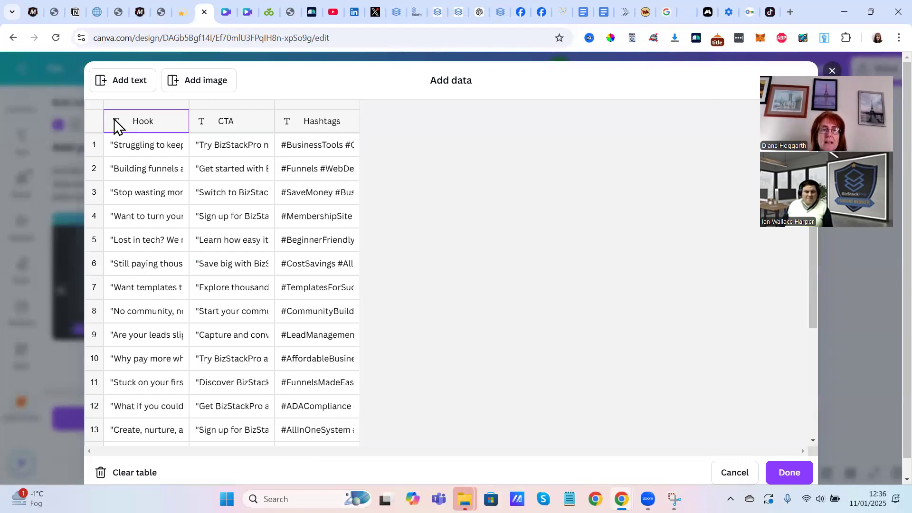
{"action": "left_click", "coordinate": [790, 475]}
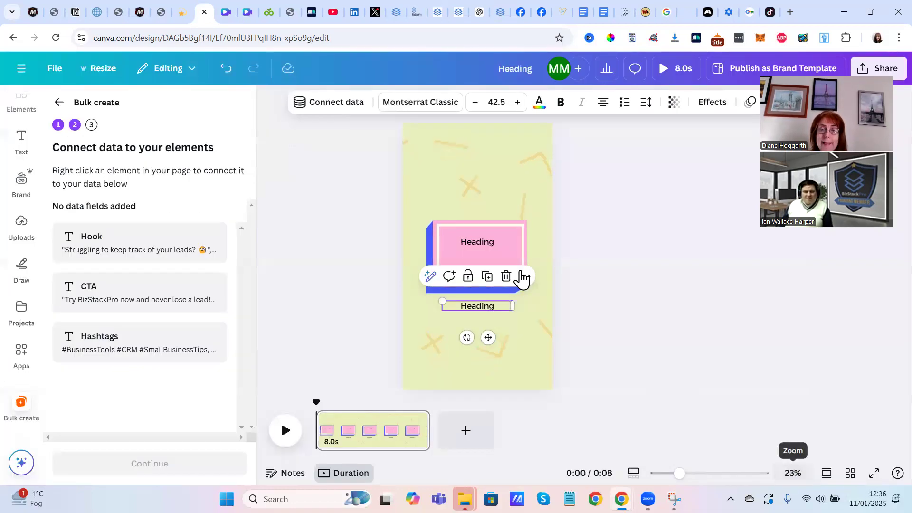
Connect the heading inside the pink rectangle to the Hook data field
{"action": "left_click", "coordinate": [477, 248]}
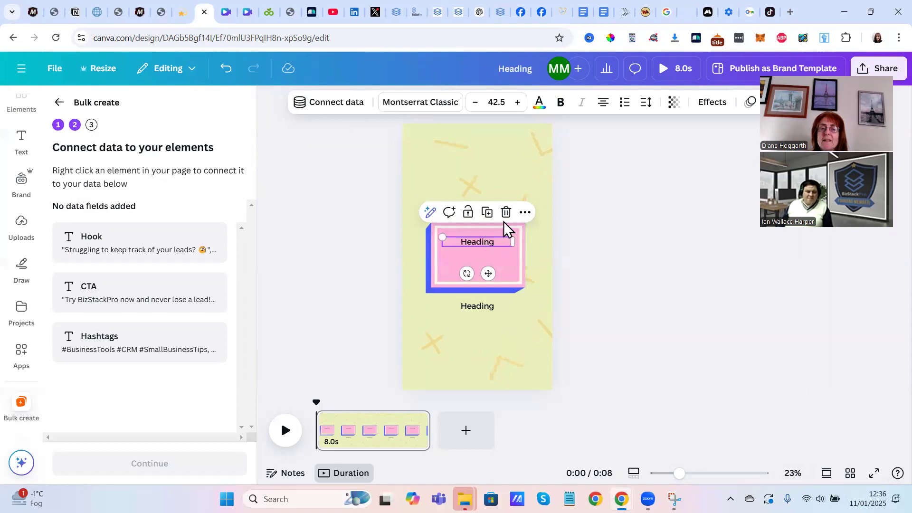
{"action": "left_click", "coordinate": [525, 213]}
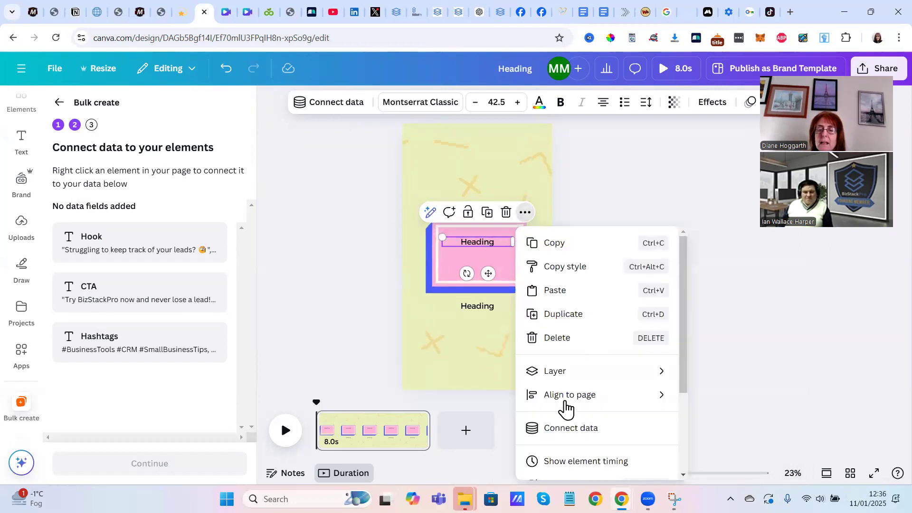
{"action": "left_click", "coordinate": [557, 430]}
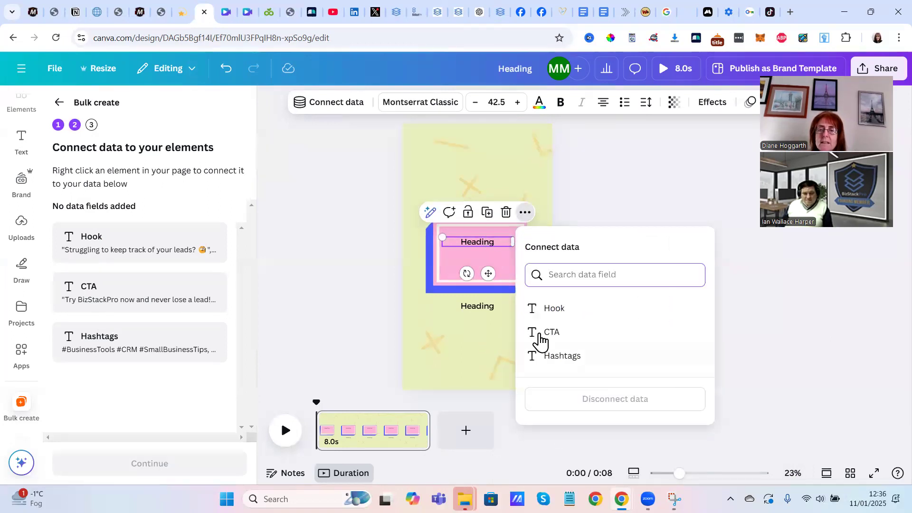
{"action": "left_click", "coordinate": [551, 309]}
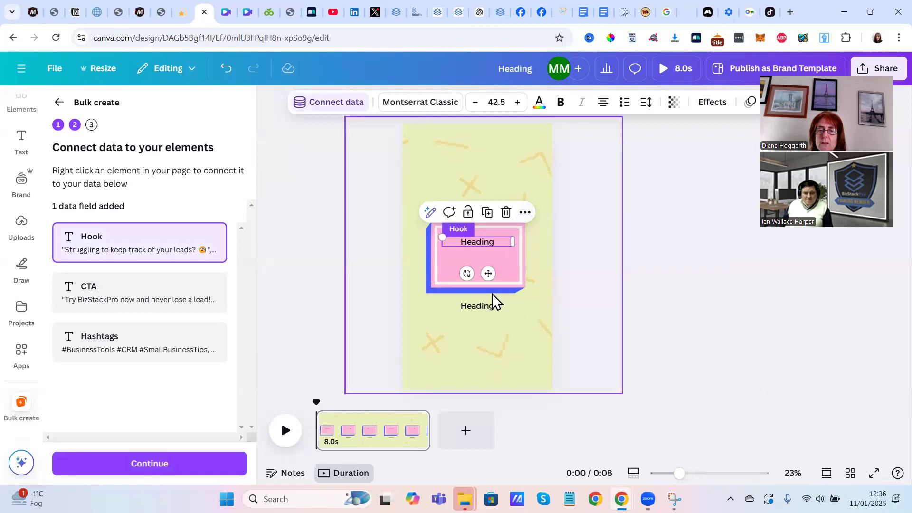
Connect the heading below the rectangle to the CTA data field, and generate 20 designs from all data rows
{"action": "left_click", "coordinate": [472, 307]}
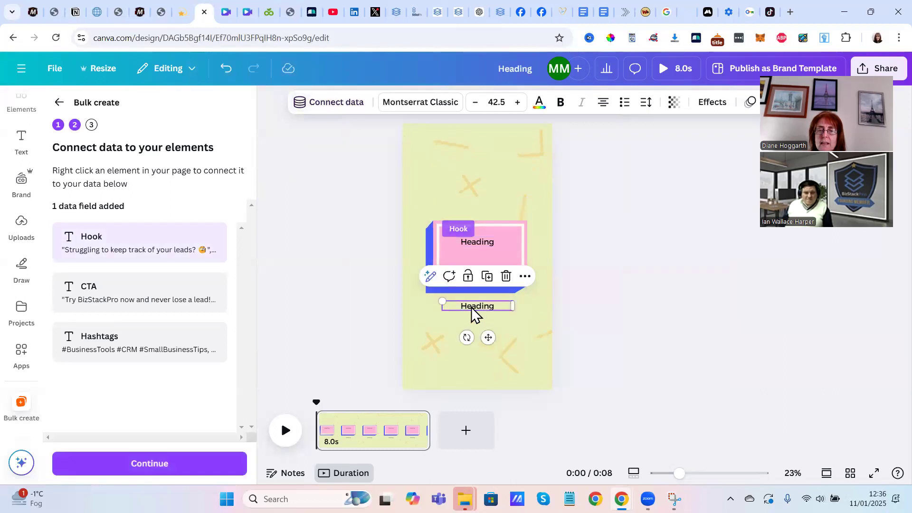
{"action": "left_click", "coordinate": [525, 277]}
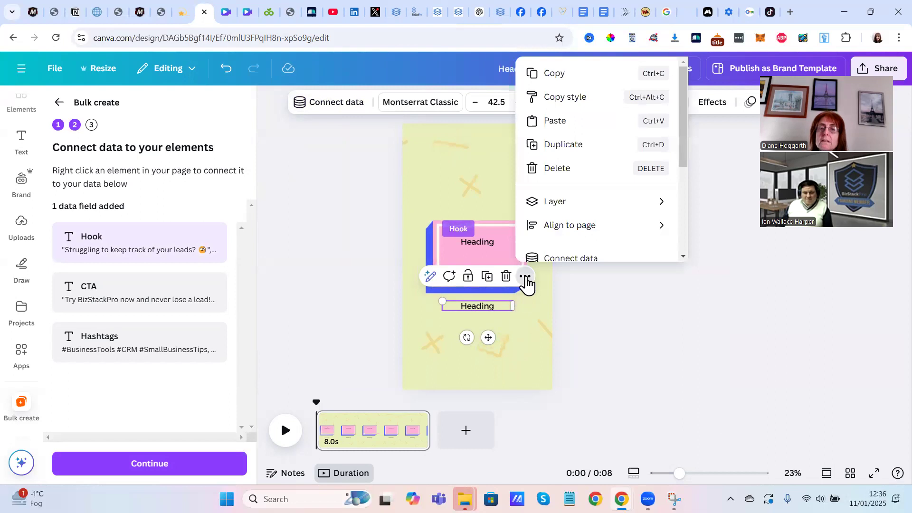
{"action": "left_click", "coordinate": [577, 261]}
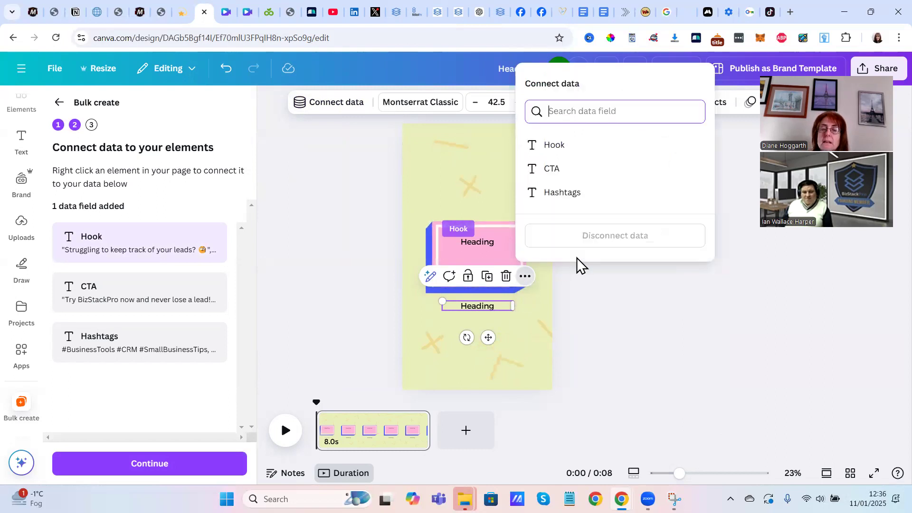
{"action": "left_click", "coordinate": [554, 170]}
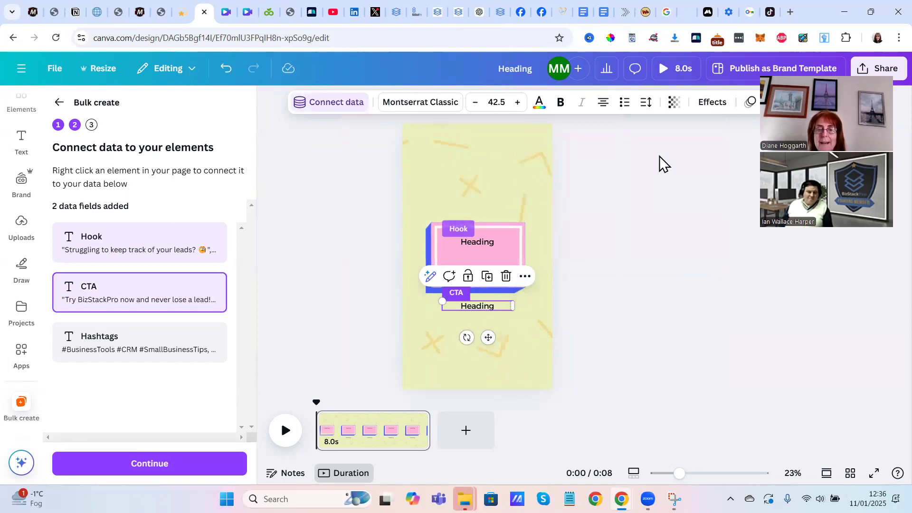
{"action": "left_click", "coordinate": [155, 465]}
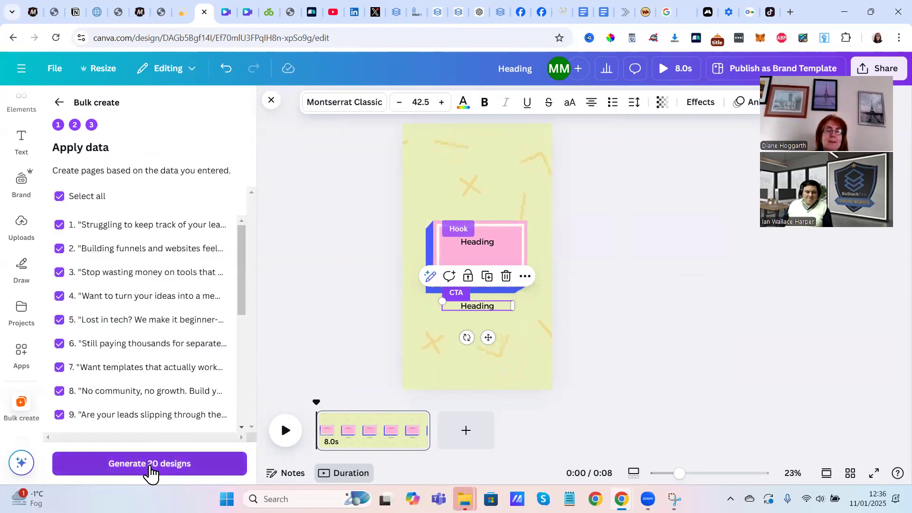
{"action": "left_click", "coordinate": [150, 467]}
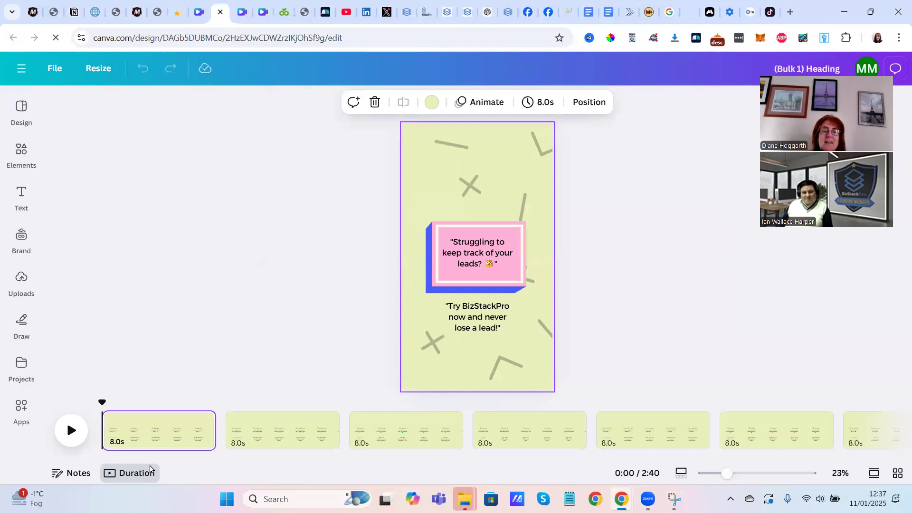
Reduce the font size of the whole CTA text on the first generated page to 36.5
{"action": "double_click", "coordinate": [470, 318]}
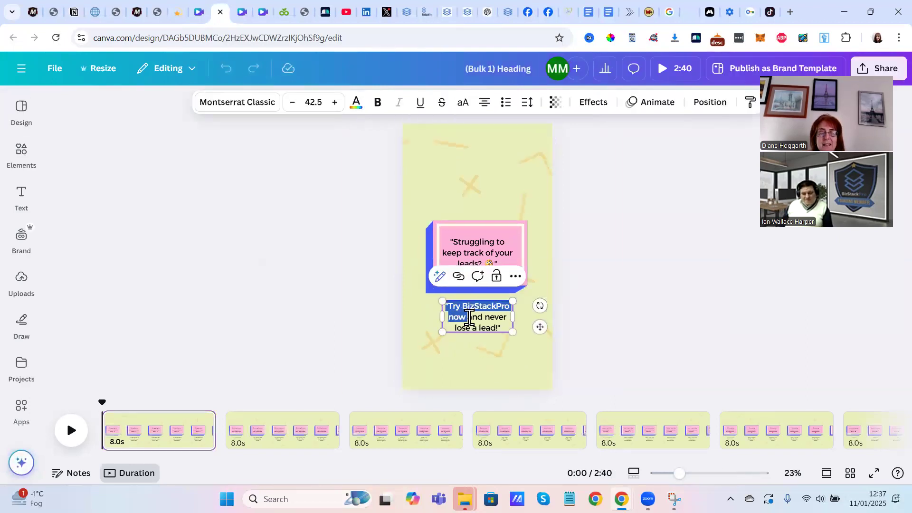
{"action": "triple_click", "coordinate": [470, 318]}
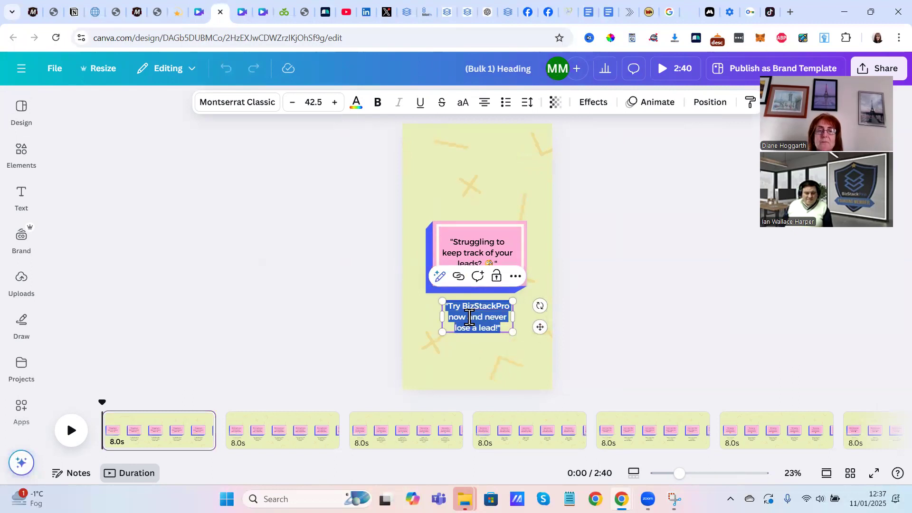
{"action": "left_click", "coordinate": [293, 107]}
{"action": "left_click", "coordinate": [293, 107]}
{"action": "left_click", "coordinate": [293, 106]}
{"action": "left_click", "coordinate": [292, 107]}
{"action": "left_click", "coordinate": [293, 106]}
{"action": "left_click", "coordinate": [292, 107]}
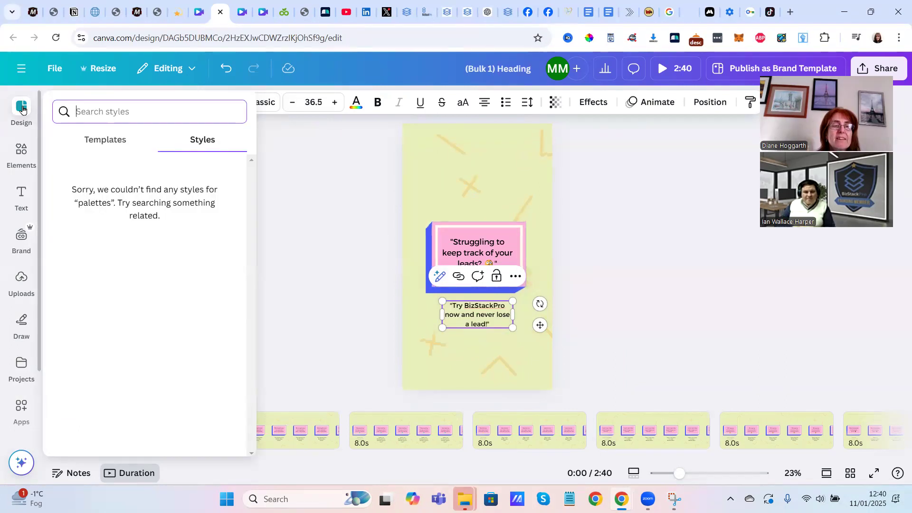
Clear the "palettes" search from the design styles so the brand kit and other style collections can be browsed
{"action": "left_click", "coordinate": [119, 98]}
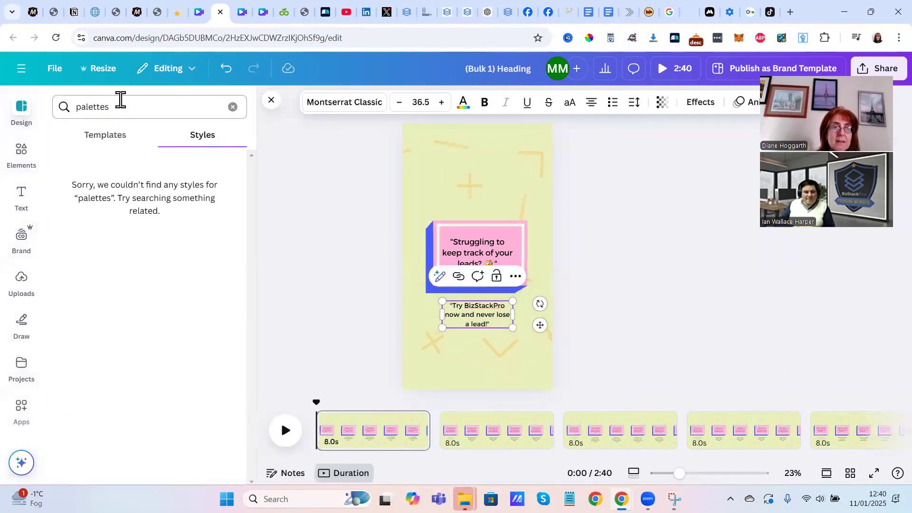
{"action": "key", "text": "BackSpace"}
{"action": "key", "text": "BackSpace"}
{"action": "key", "text": "BackSpace"}
{"action": "key", "text": "BackSpace"}
{"action": "key", "text": "BackSpace"}
{"action": "key", "text": "BackSpace"}
{"action": "key", "text": "BackSpace"}
{"action": "key", "text": "BackSpace"}
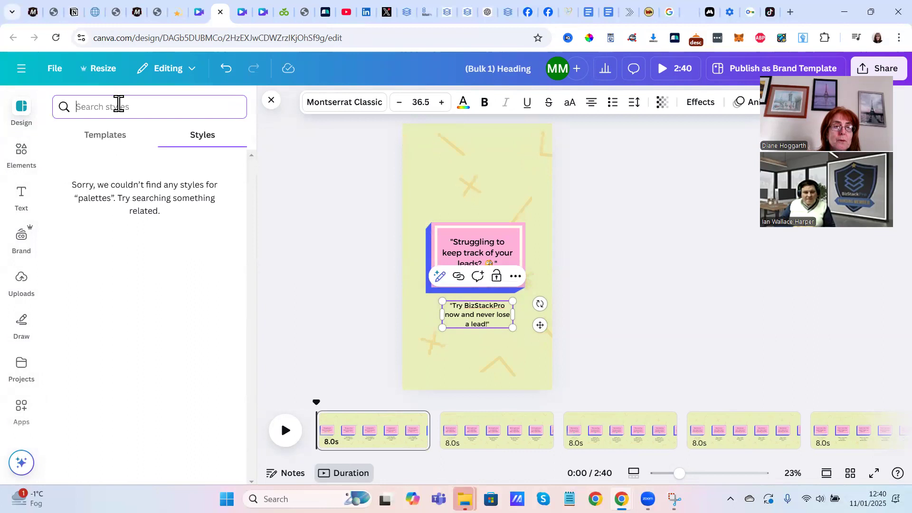
{"action": "left_click", "coordinate": [201, 139]}
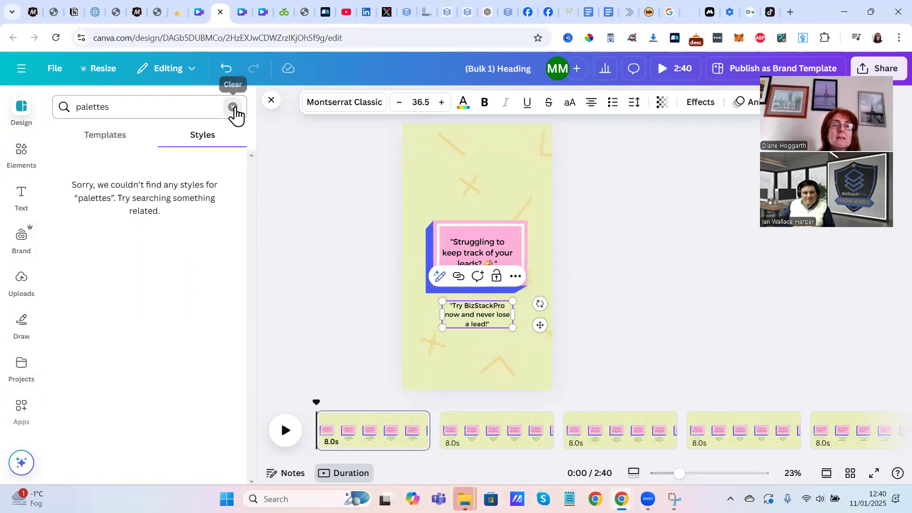
{"action": "left_click", "coordinate": [234, 106]}
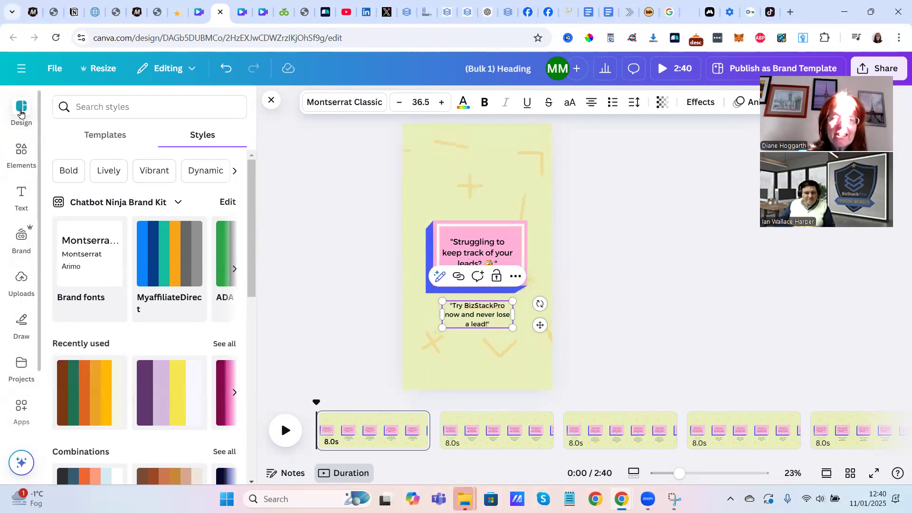
{"action": "left_click", "coordinate": [21, 110]}
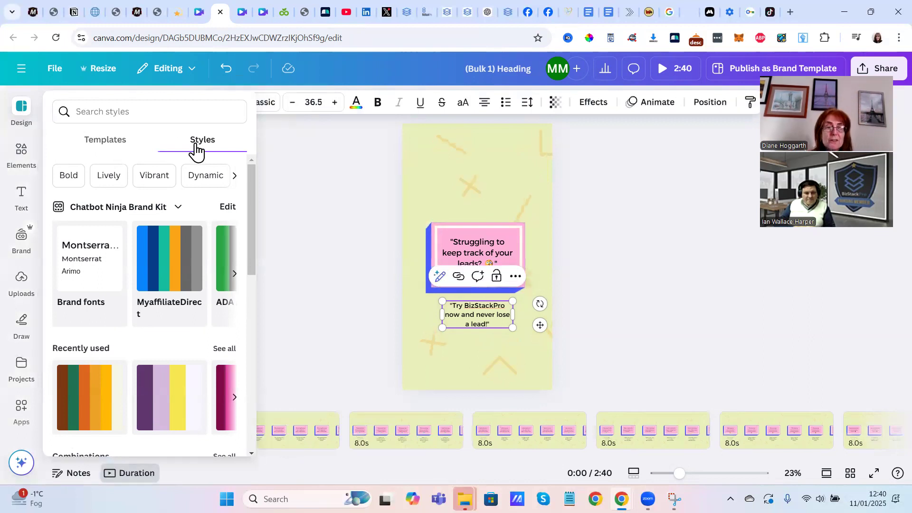
Try the MyaffiliateDirect brand palette and the brown, green and orange recently used palette on the first page
{"action": "left_click", "coordinate": [167, 263]}
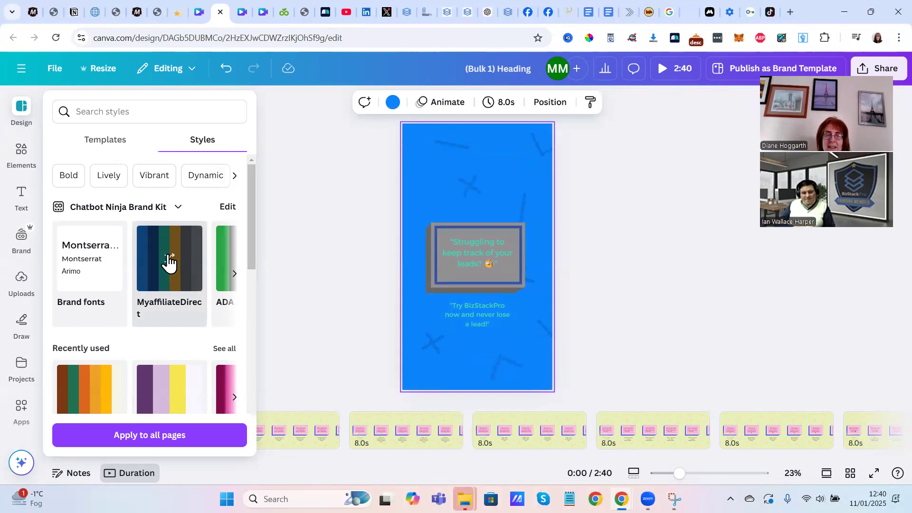
{"action": "left_click", "coordinate": [86, 394]}
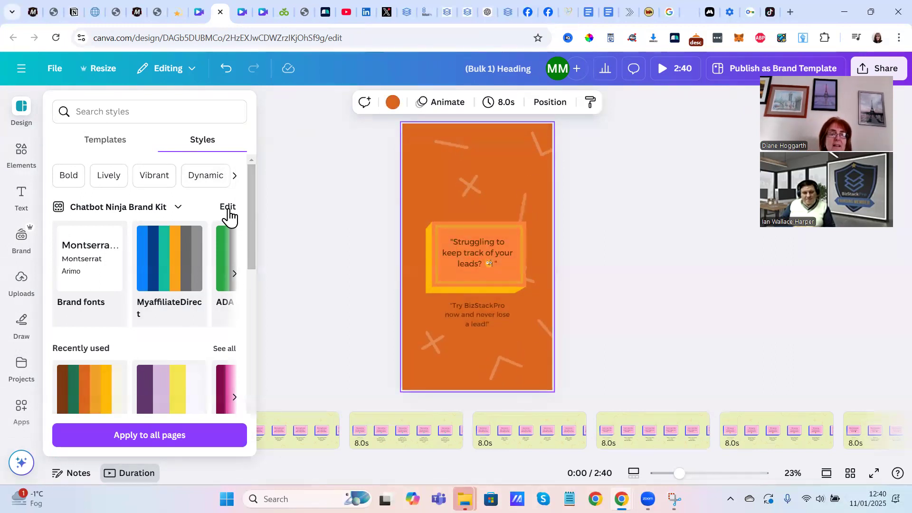
From the full set of combinations, try Cardo and Arsenal on the first page, and settle on the blue HK Grotesk combination
{"action": "left_click_drag", "start_coordinate": [251, 222], "coordinate": [257, 302]}
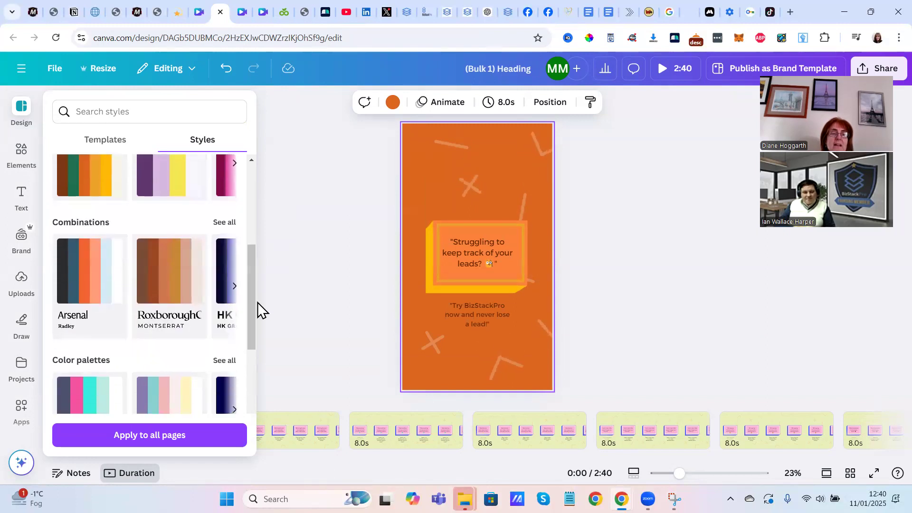
{"action": "left_click", "coordinate": [226, 224]}
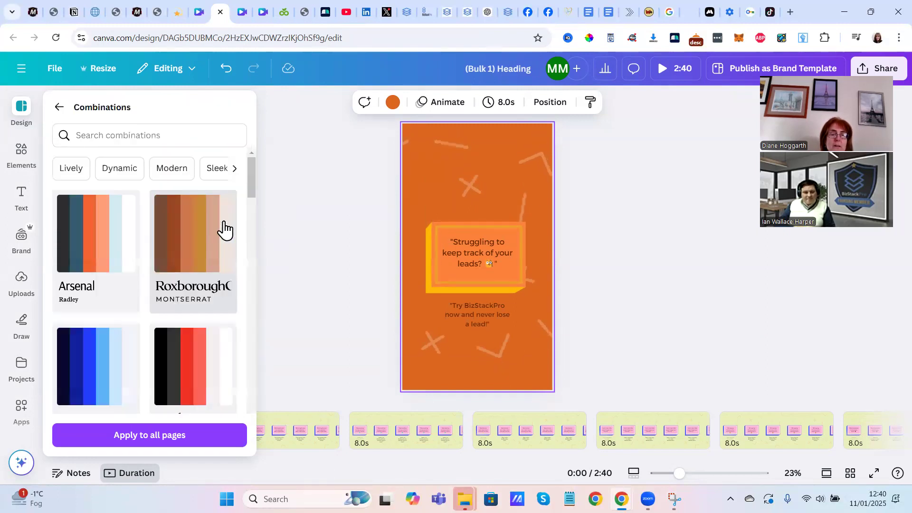
{"action": "left_click", "coordinate": [185, 368]}
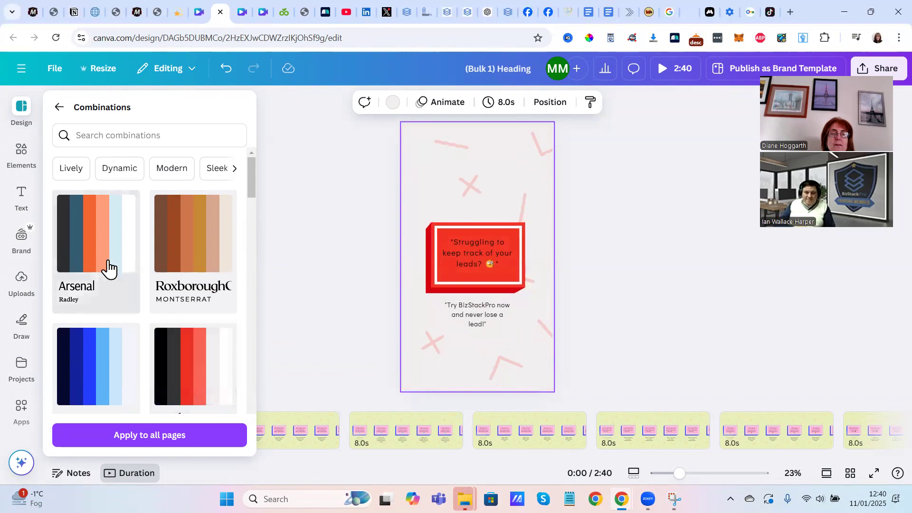
{"action": "left_click", "coordinate": [99, 245]}
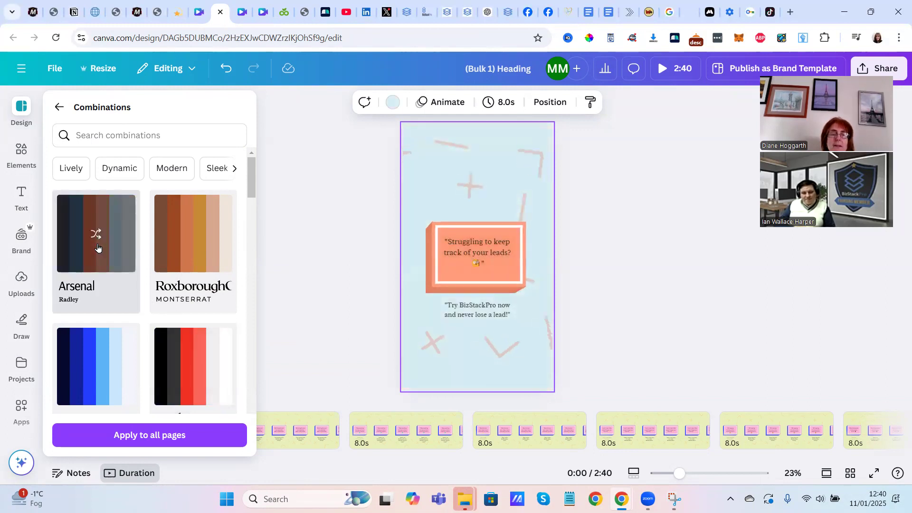
{"action": "left_click", "coordinate": [91, 365]}
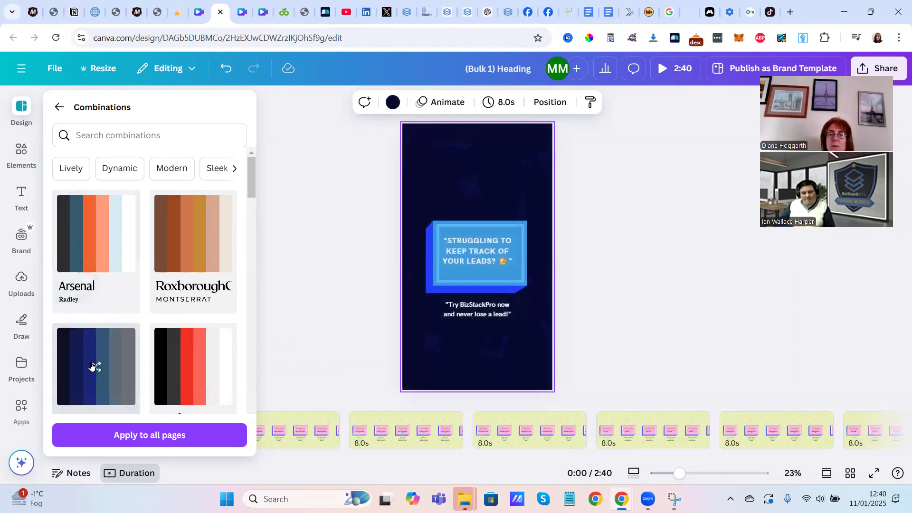
{"action": "left_click", "coordinate": [282, 337]}
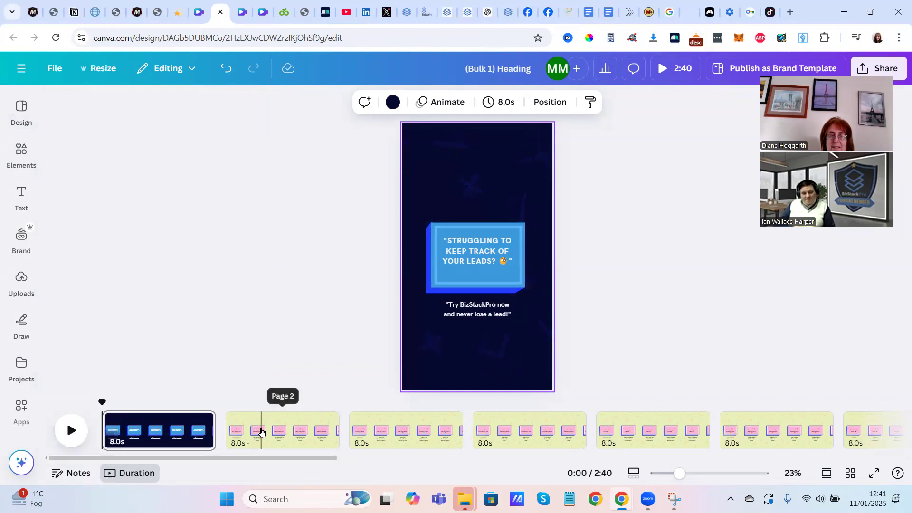
Apply the blue HK Grotesk combination to the second page and shuffle its colours to the light blue background
{"action": "left_click", "coordinate": [261, 431]}
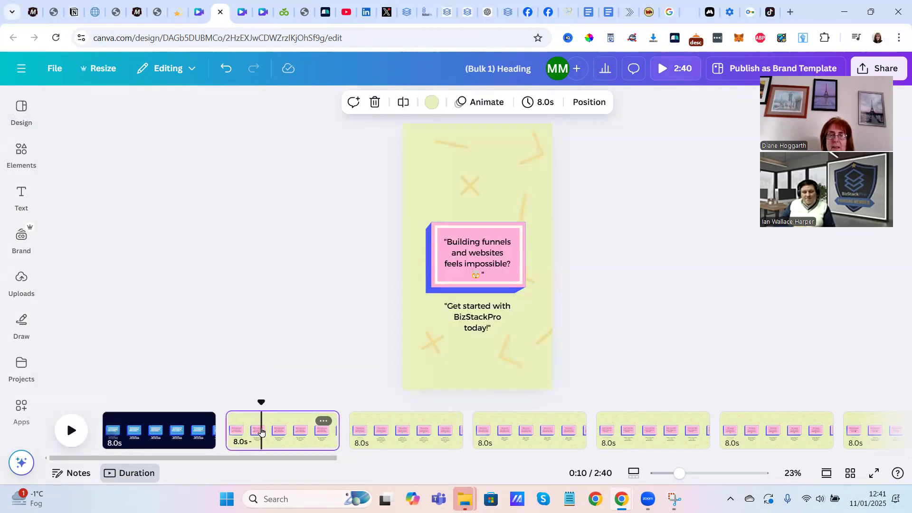
{"action": "left_click", "coordinate": [19, 112]}
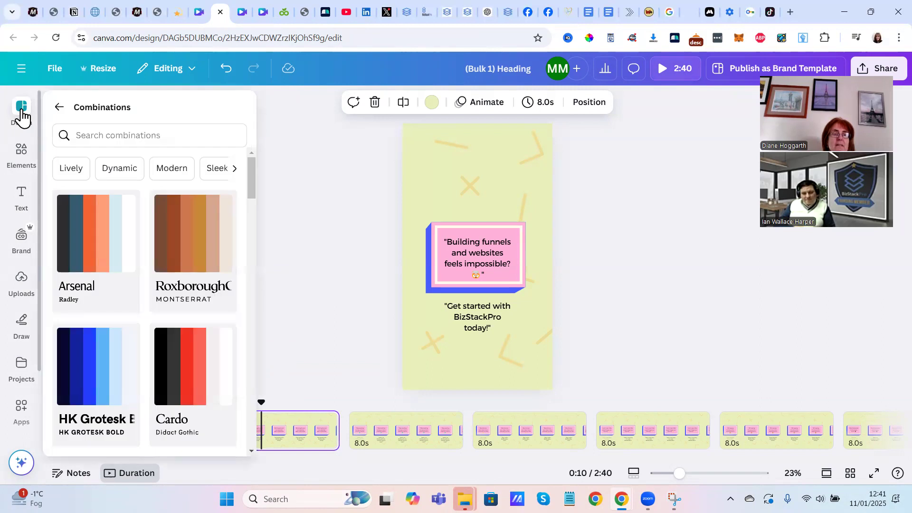
{"action": "left_click", "coordinate": [88, 354]}
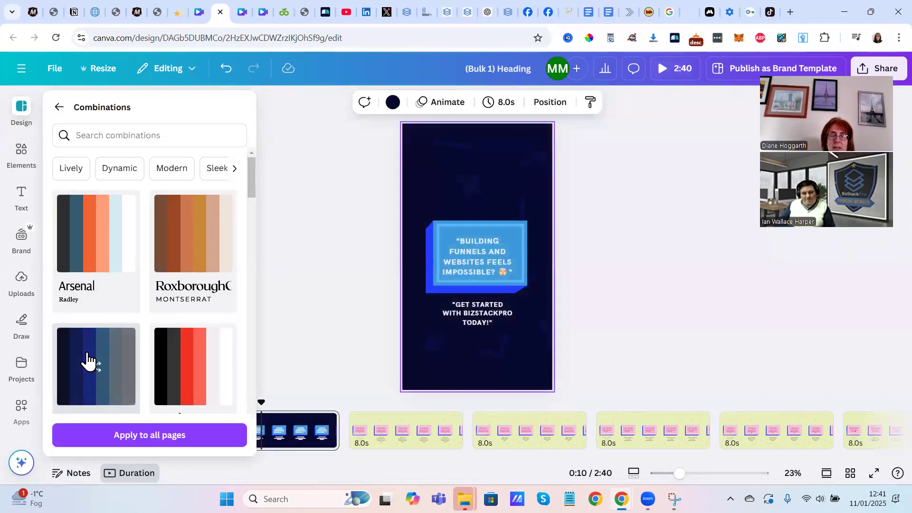
{"action": "left_click", "coordinate": [88, 352]}
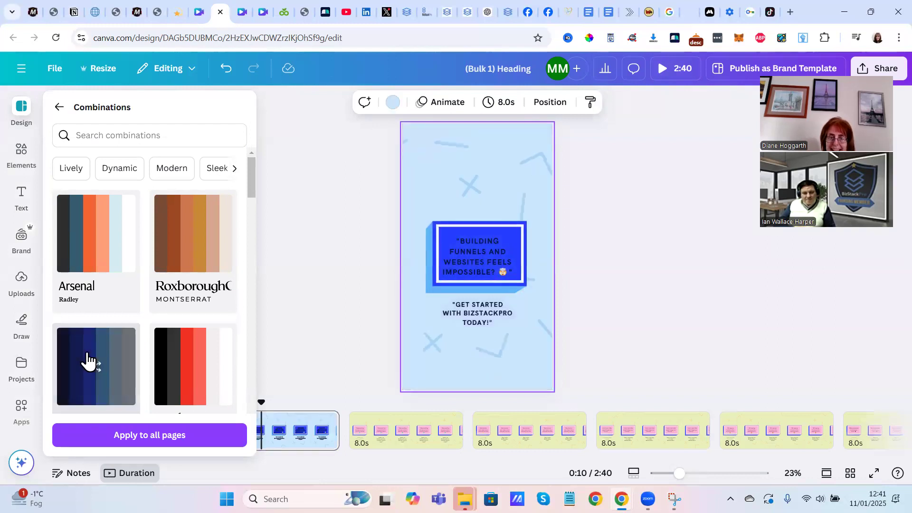
Apply the blue HK Grotesk combination to the third page and shuffle its colours to the bright blue background
{"action": "left_click", "coordinate": [395, 447]}
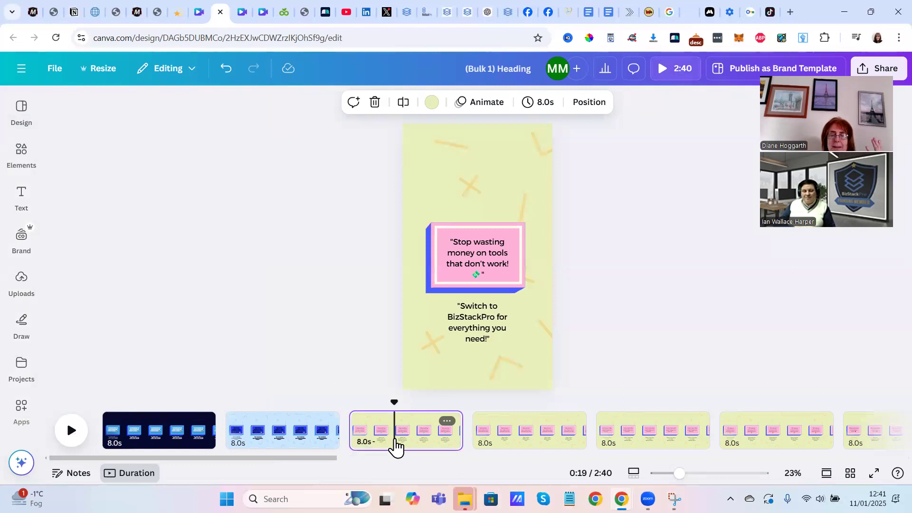
{"action": "left_click", "coordinate": [19, 111]}
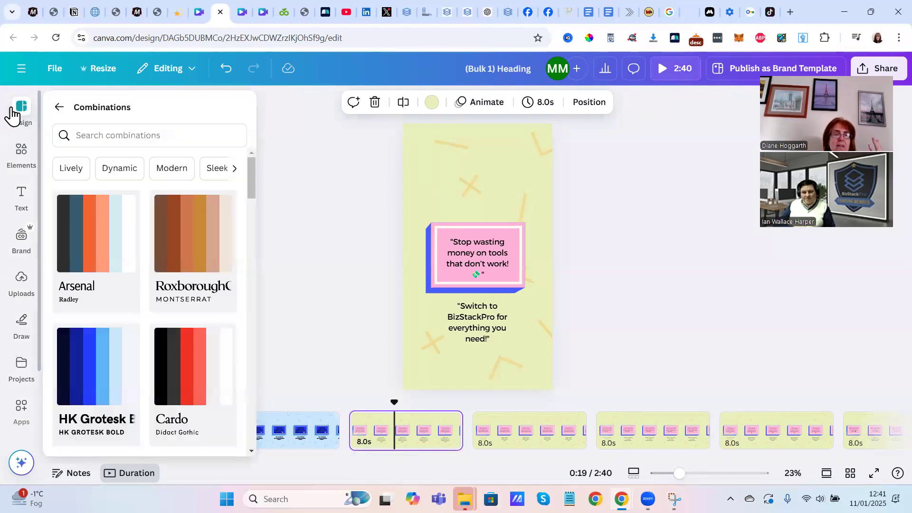
{"action": "left_click", "coordinate": [85, 361]}
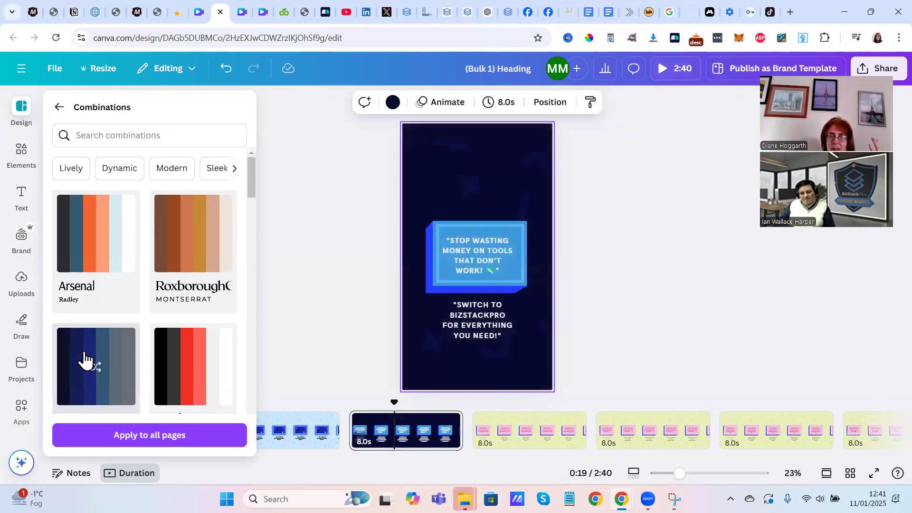
{"action": "left_click", "coordinate": [85, 354]}
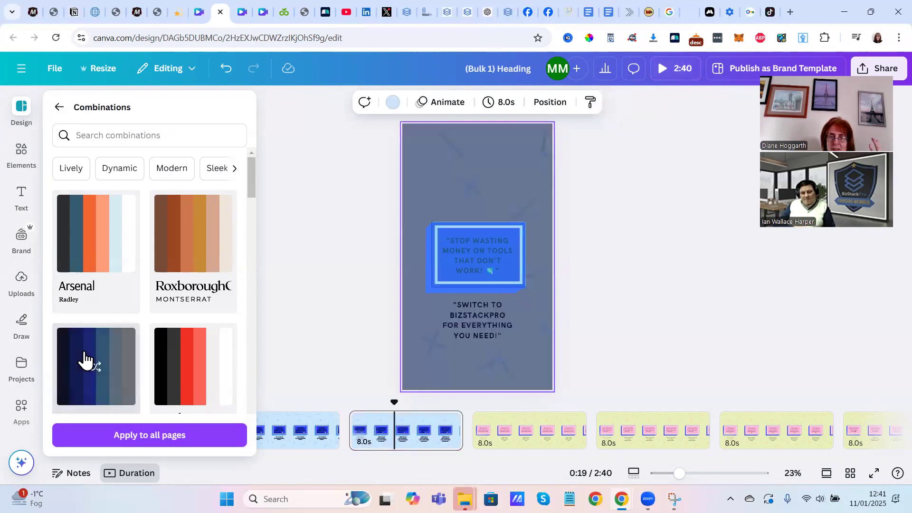
{"action": "left_click", "coordinate": [84, 359]}
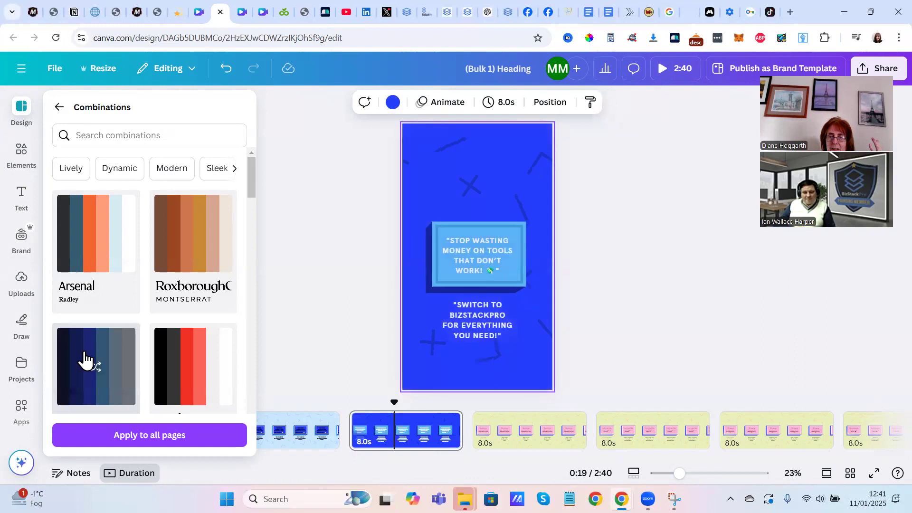
{"action": "left_click", "coordinate": [346, 358]}
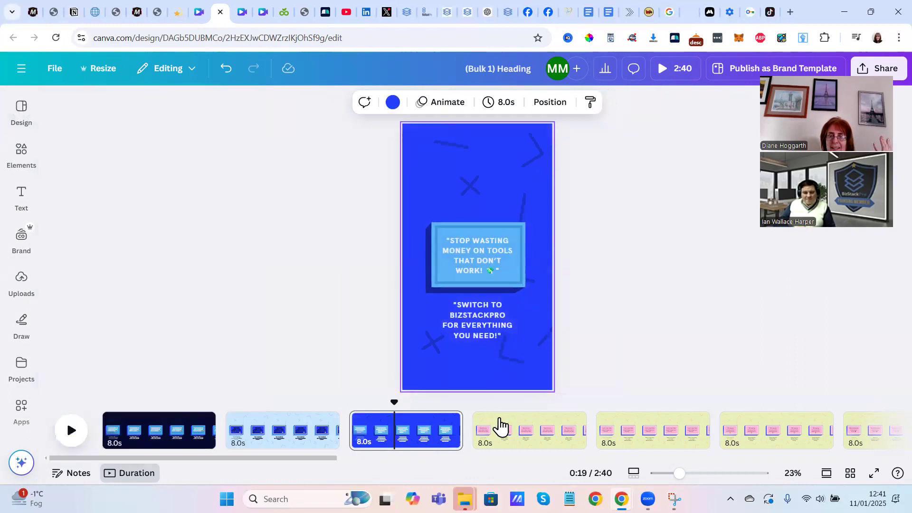